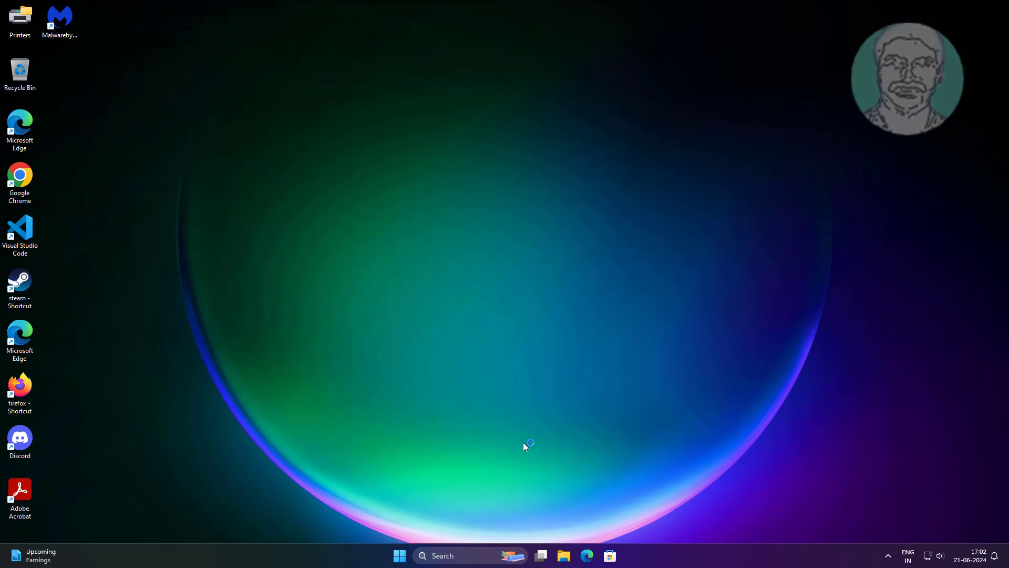
# Step: Open File Explorer and turn on its navigation pane
pyautogui.click(560, 560)
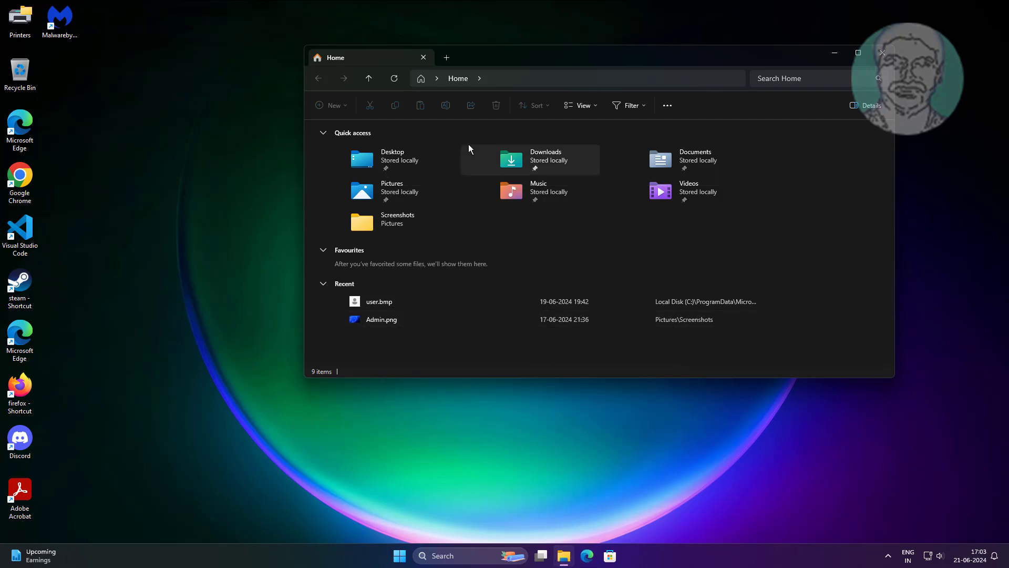
pyautogui.click(587, 105)
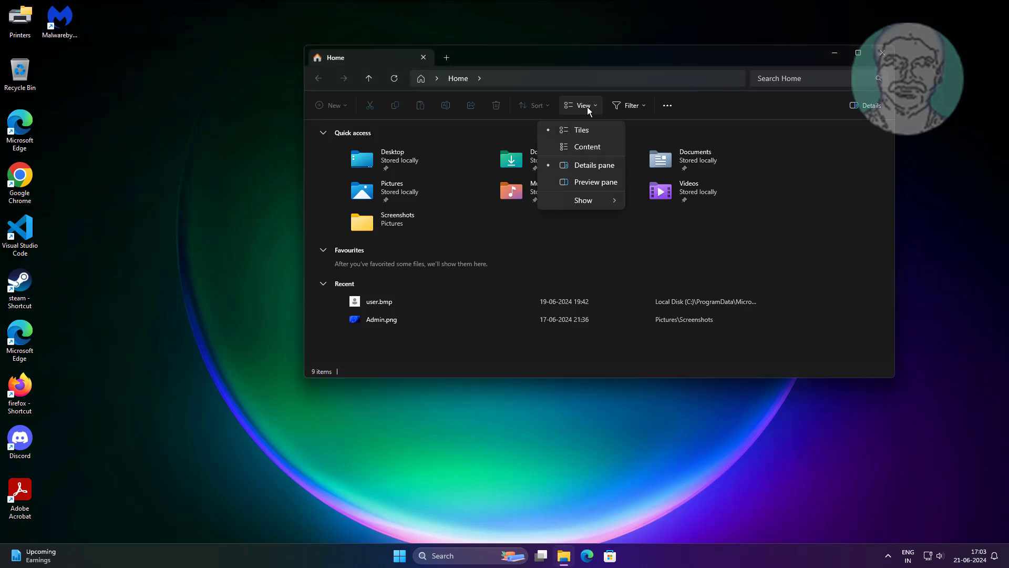
pyautogui.moveTo(585, 201)
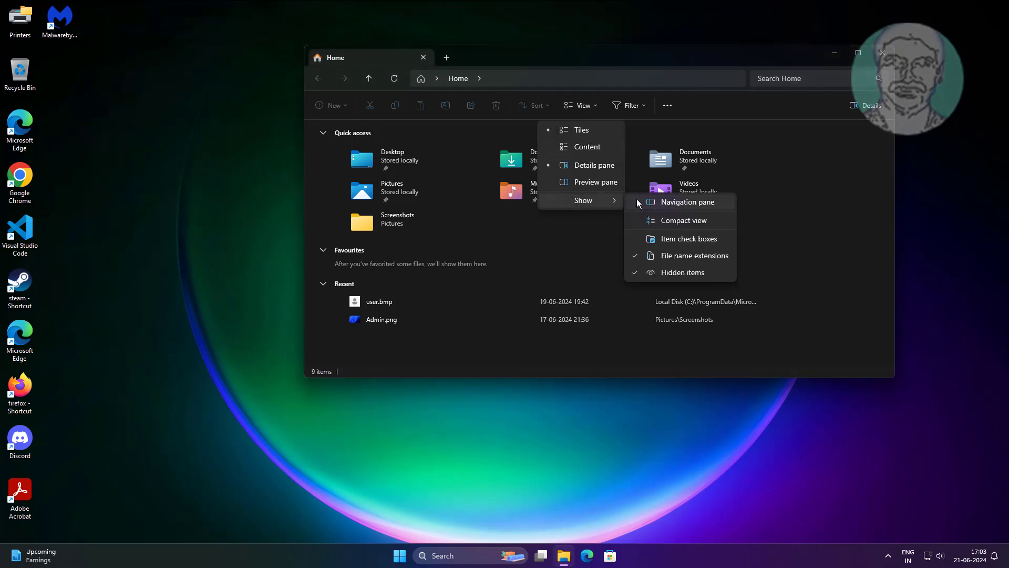
pyautogui.click(636, 199)
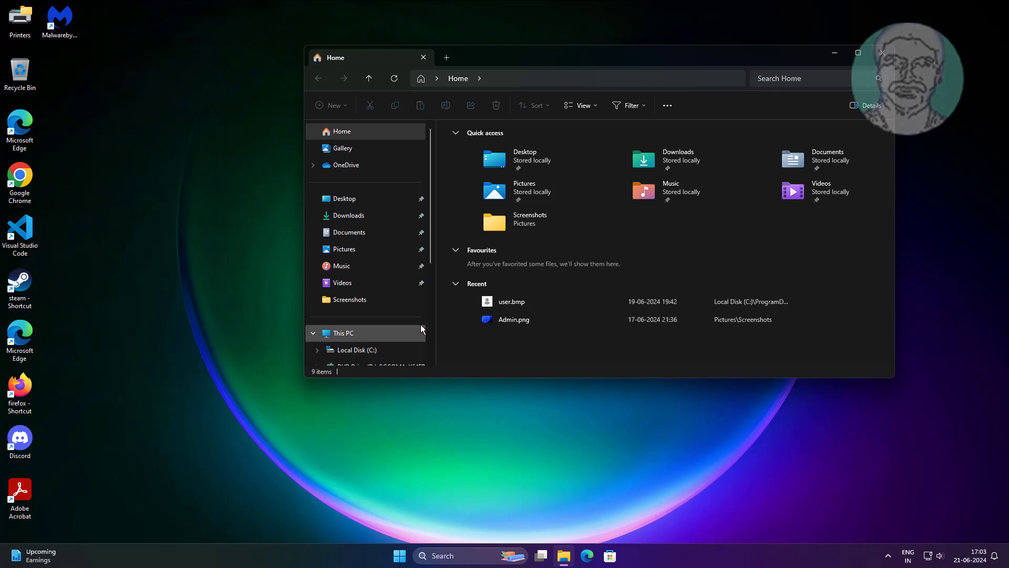
# Step: Enable Show all folders for the navigation pane in Folder Options, apply the change, and close File Explorer
pyautogui.click(666, 106)
pyautogui.click(649, 201)
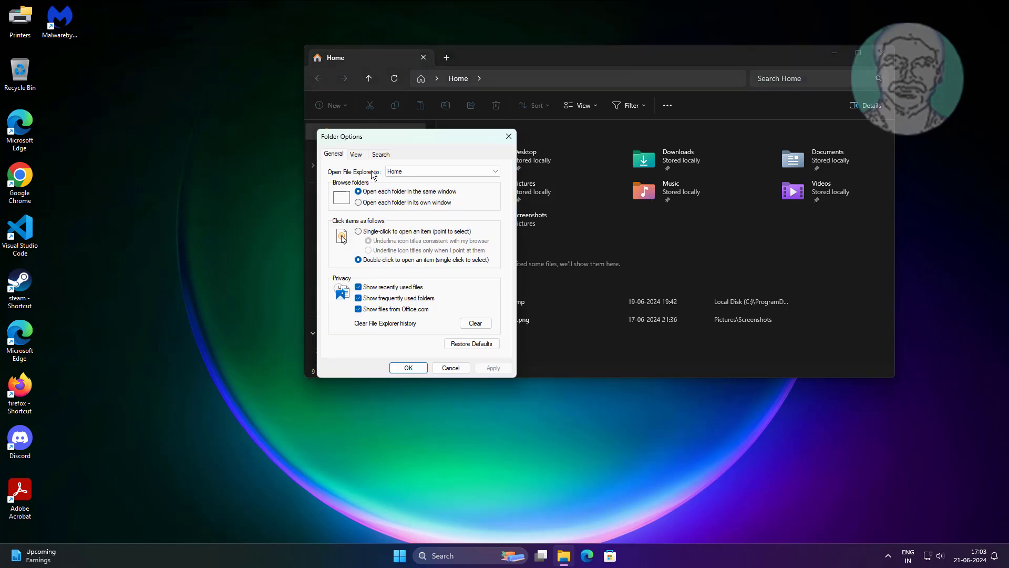
pyautogui.click(362, 154)
pyautogui.scroll(-8, 430, 311)
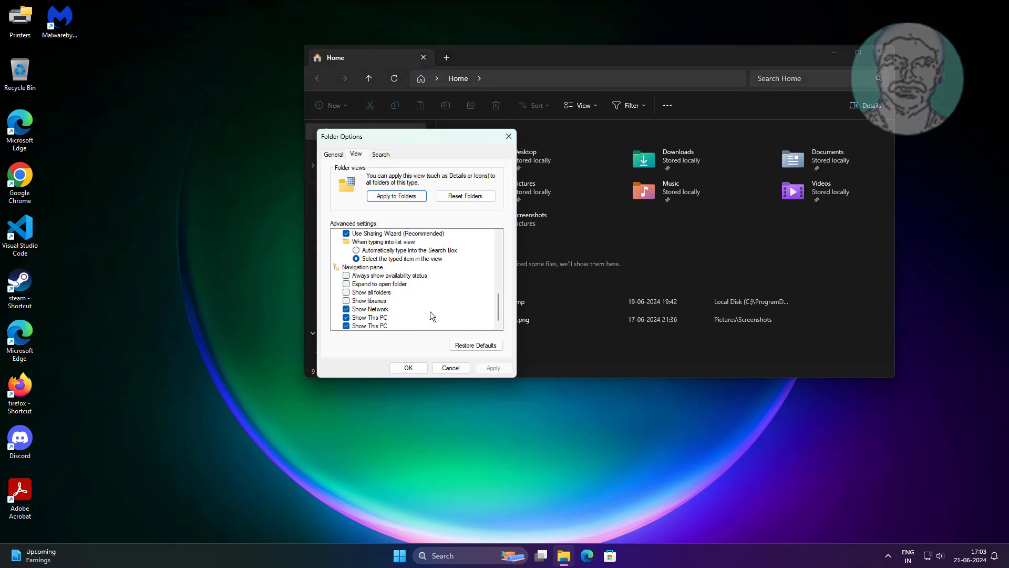
pyautogui.click(346, 293)
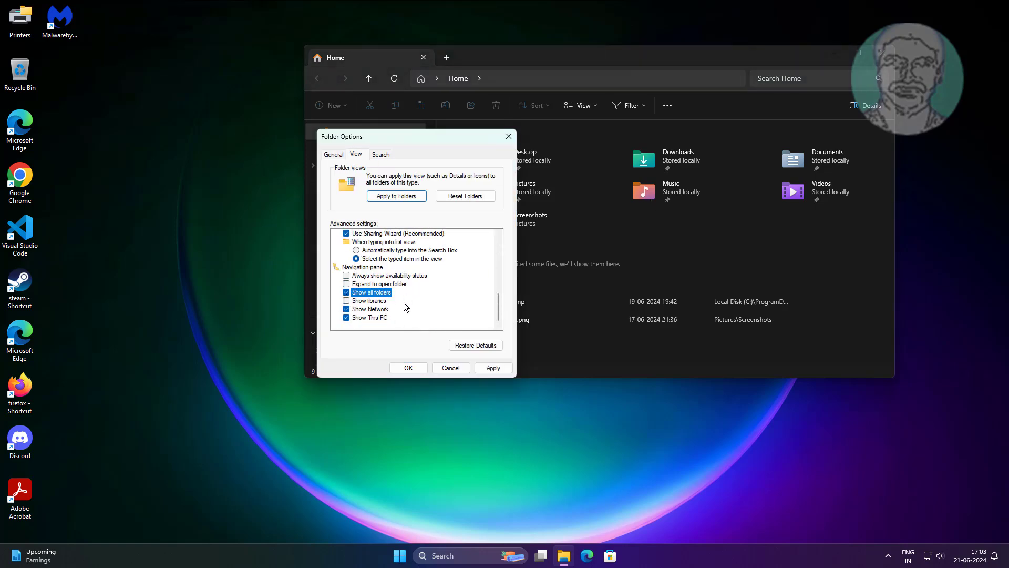
pyautogui.click(492, 368)
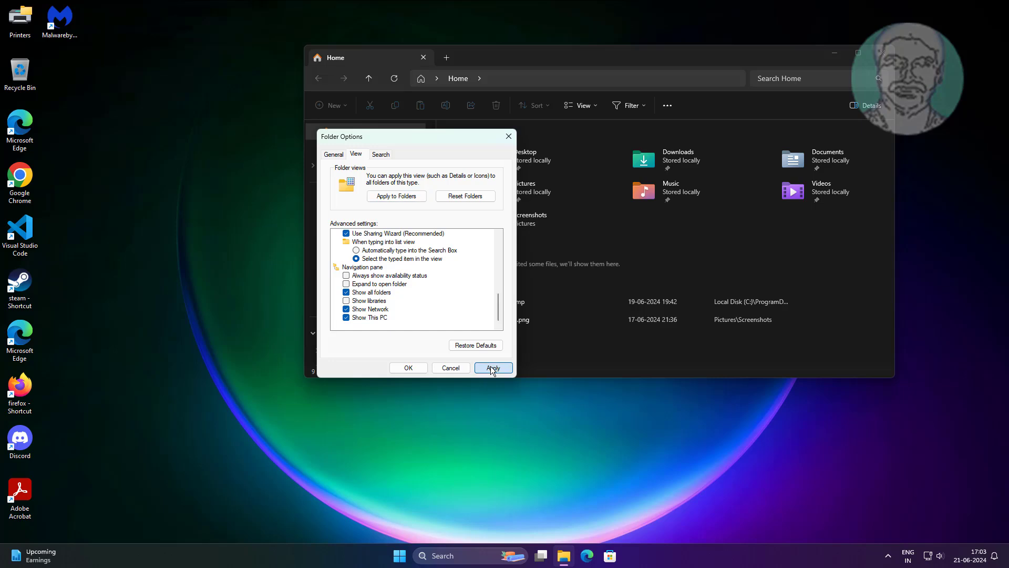
pyautogui.click(412, 369)
pyautogui.moveTo(431, 237); pyautogui.dragTo(444, 167)
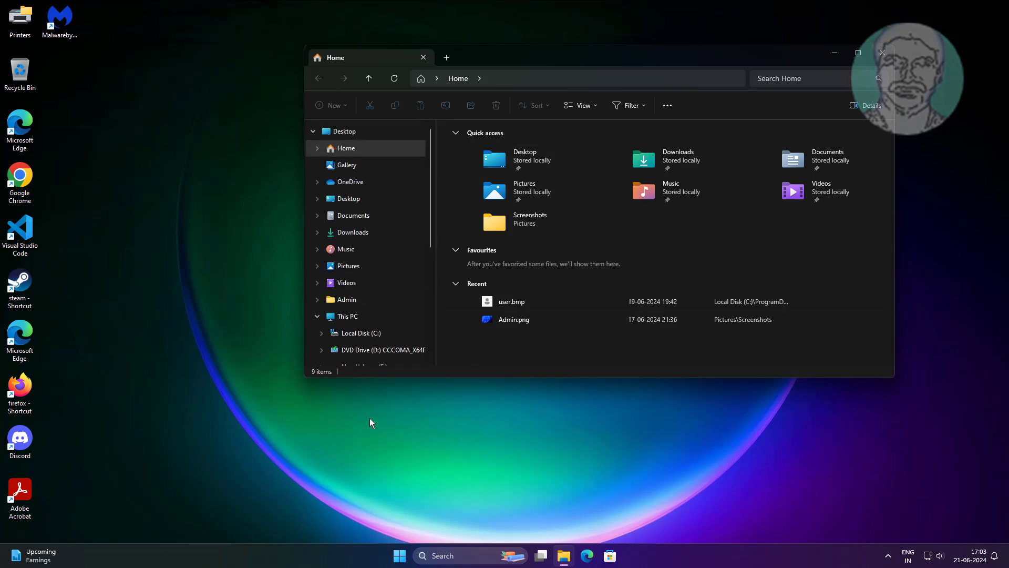
pyautogui.click(883, 53)
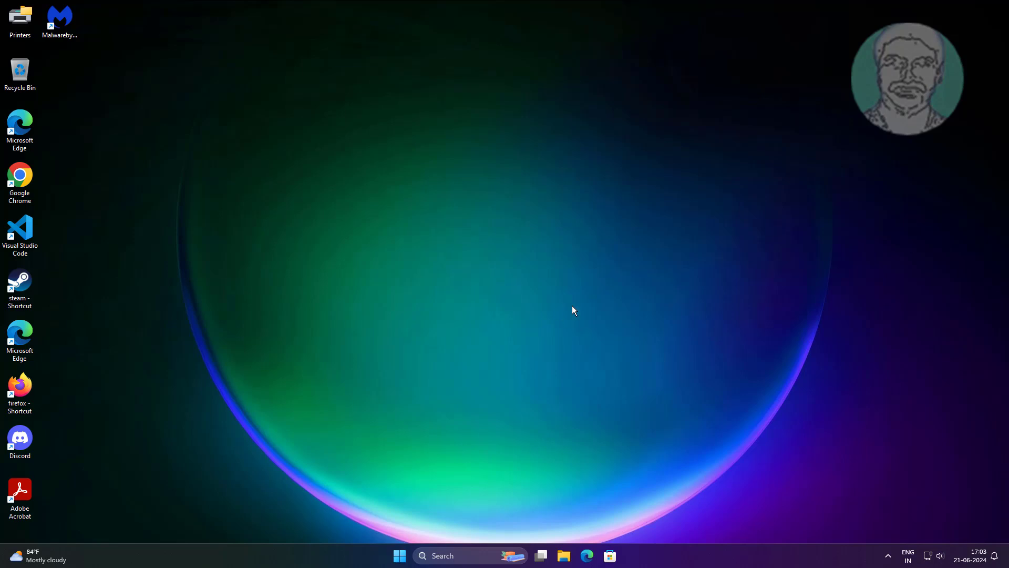
# Step: Open the Recent folders location by running the copied path from the Run dialog
pyautogui.rightClick(400, 555)
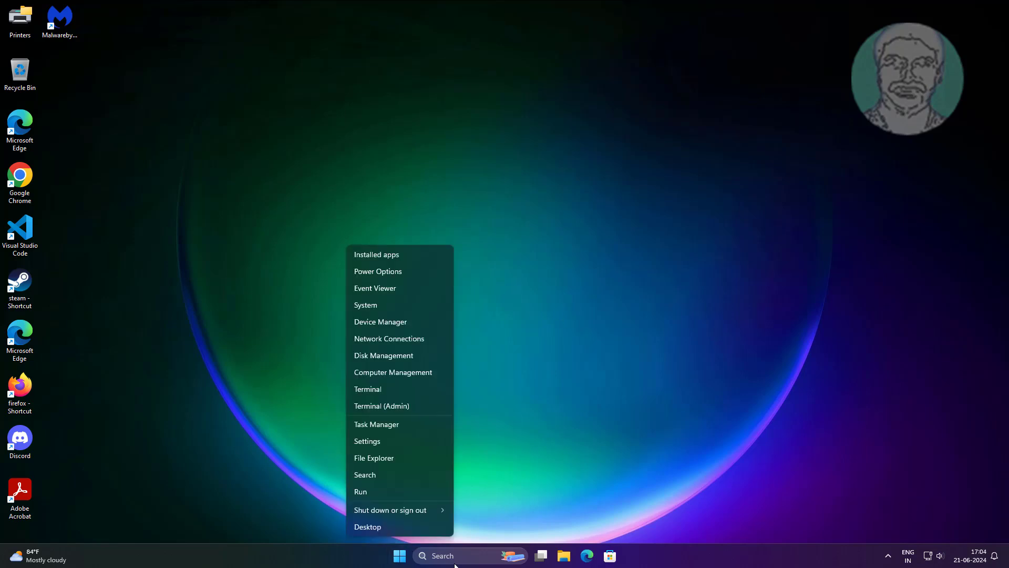
pyautogui.click(390, 498)
pyautogui.rightClick(126, 486)
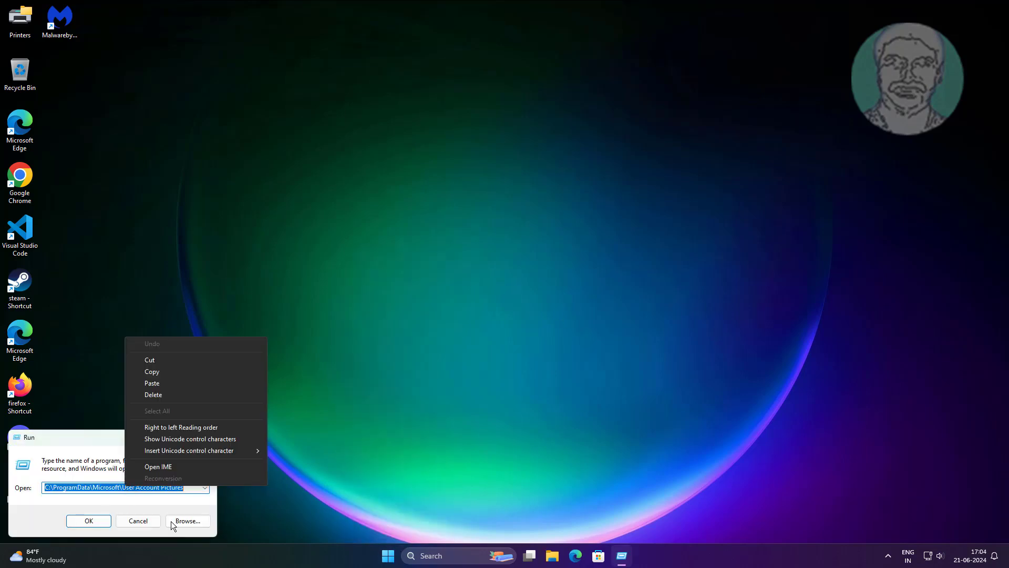
pyautogui.click(152, 384)
pyautogui.click(80, 521)
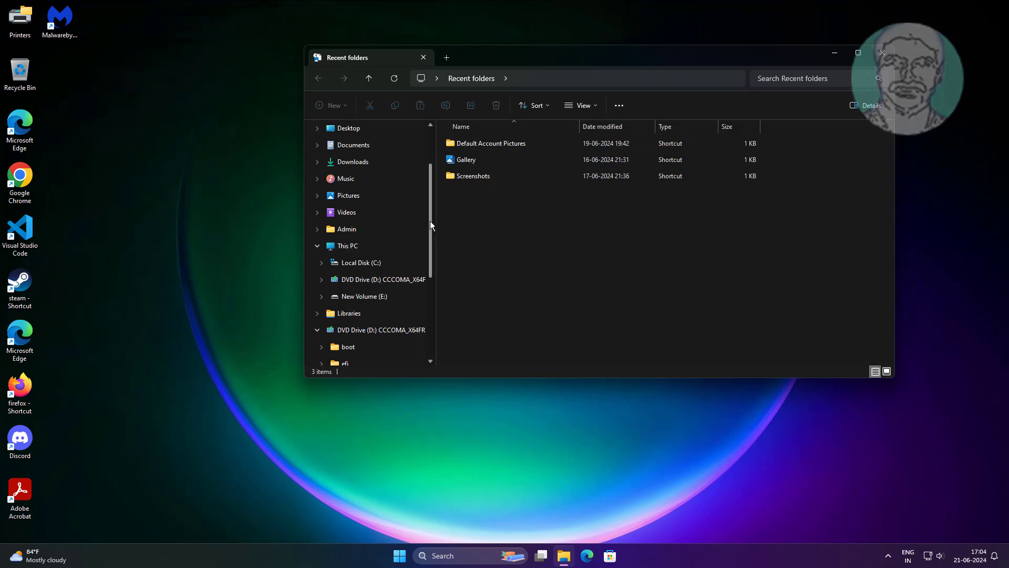
# Step: Pin Recent folders from the navigation pane to Quick access
pyautogui.moveTo(431, 222); pyautogui.dragTo(430, 298)
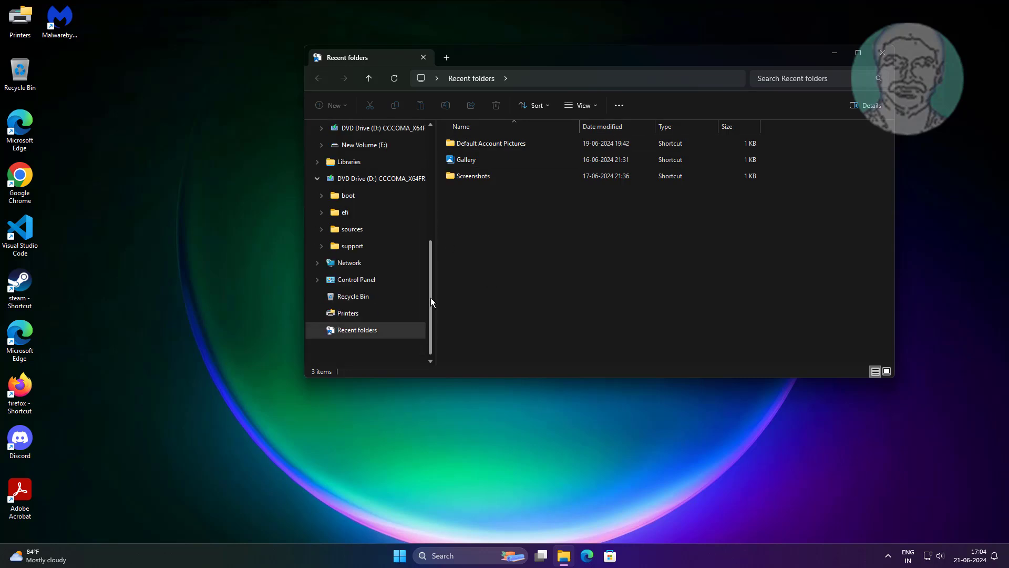
pyautogui.rightClick(379, 334)
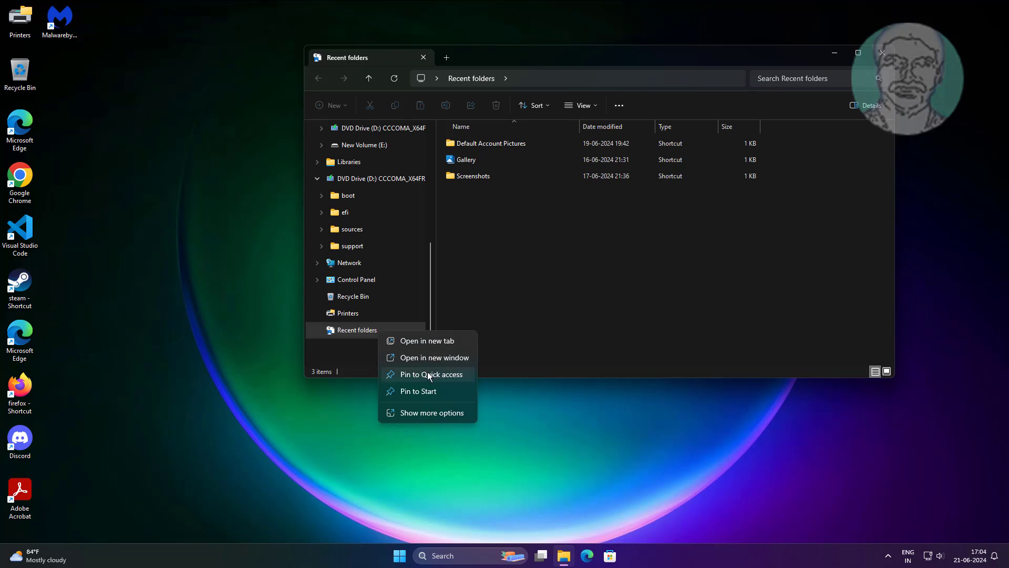
pyautogui.click(444, 374)
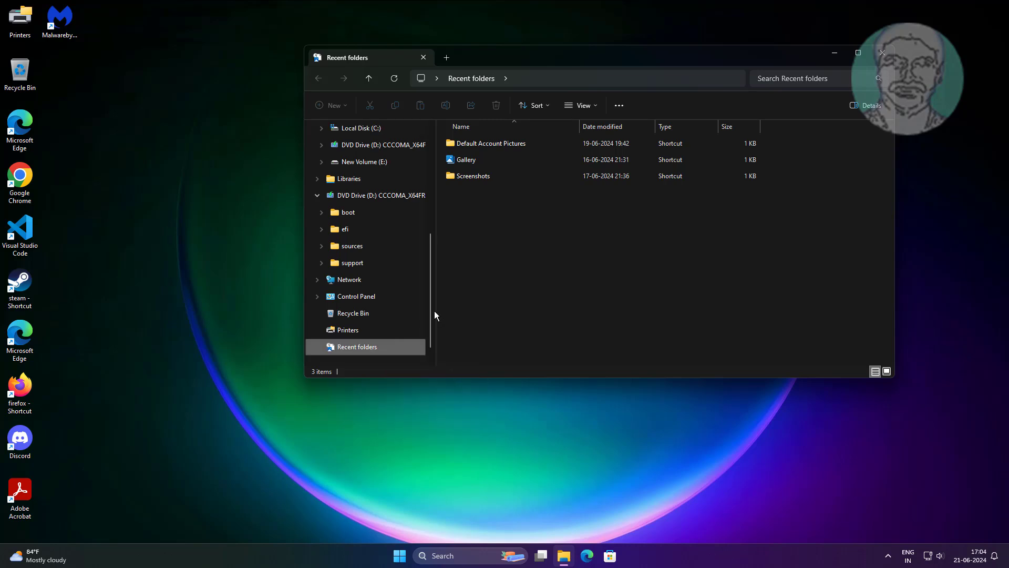
pyautogui.scroll(5, 435, 311)
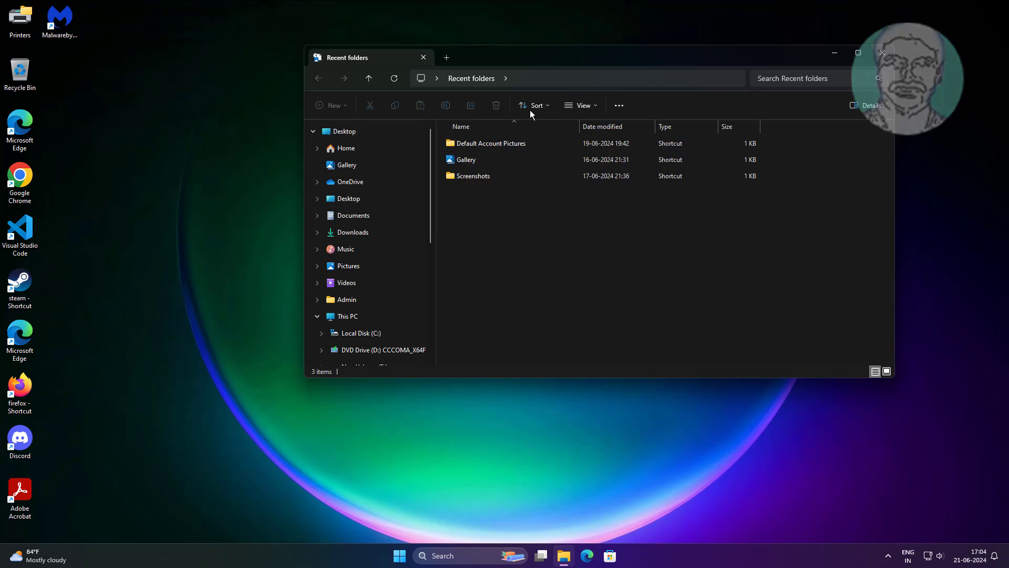
# Step: Check Desktop in the navigation tree and Home for the Recent folders entry, and close File Explorer
pyautogui.click(369, 78)
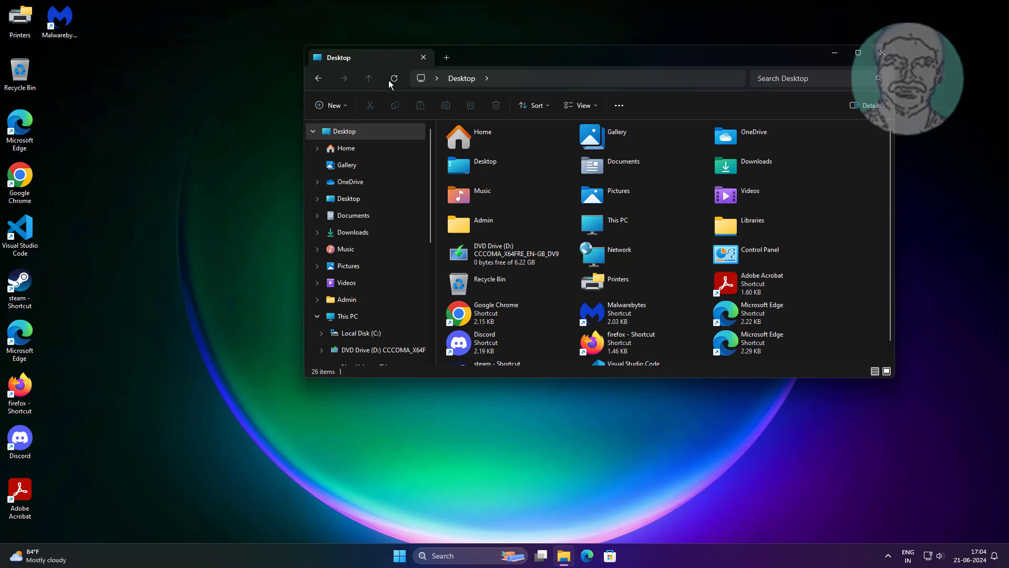
pyautogui.moveTo(430, 210); pyautogui.dragTo(443, 311)
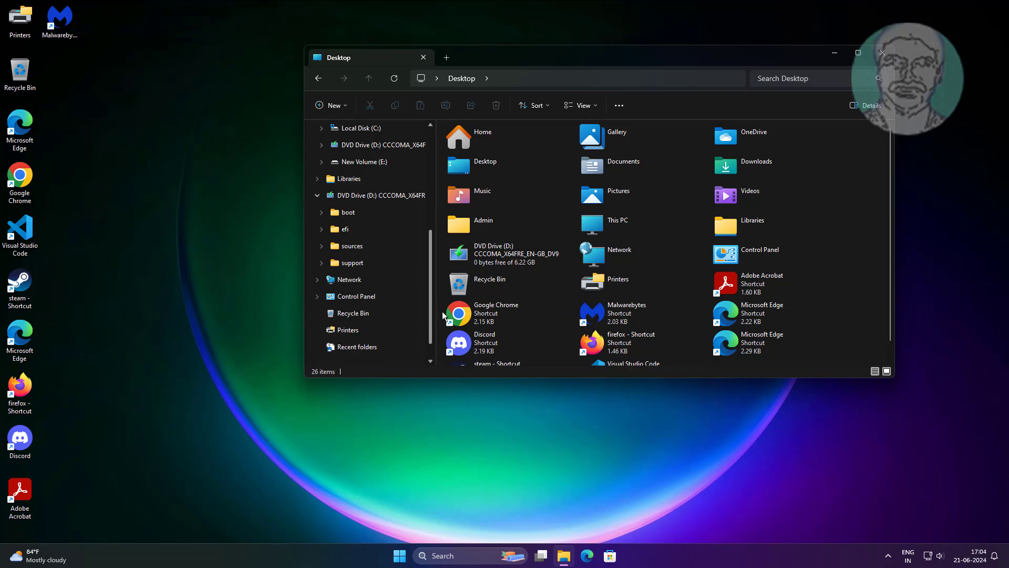
pyautogui.scroll(4, 365, 216)
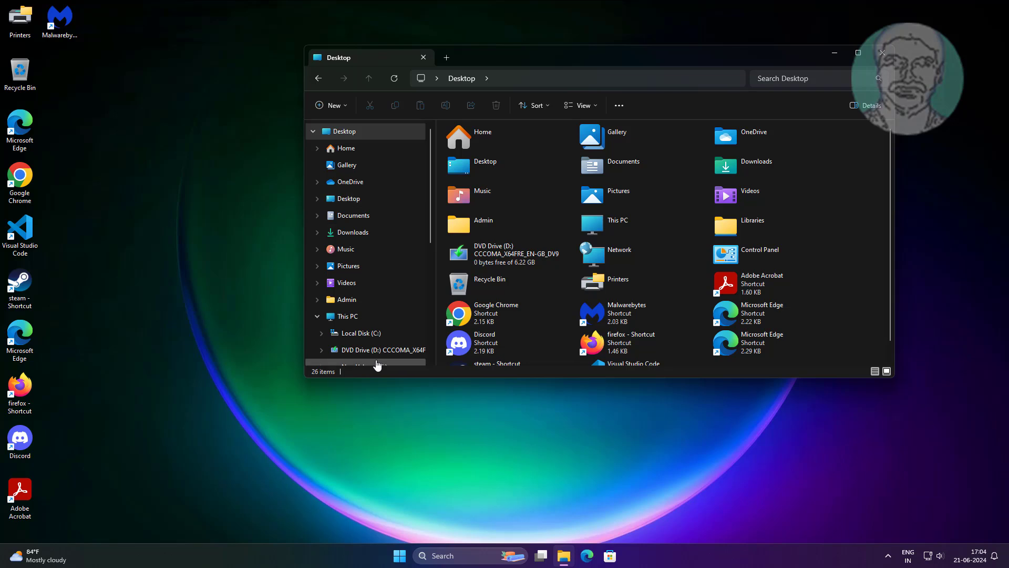
pyautogui.click(348, 148)
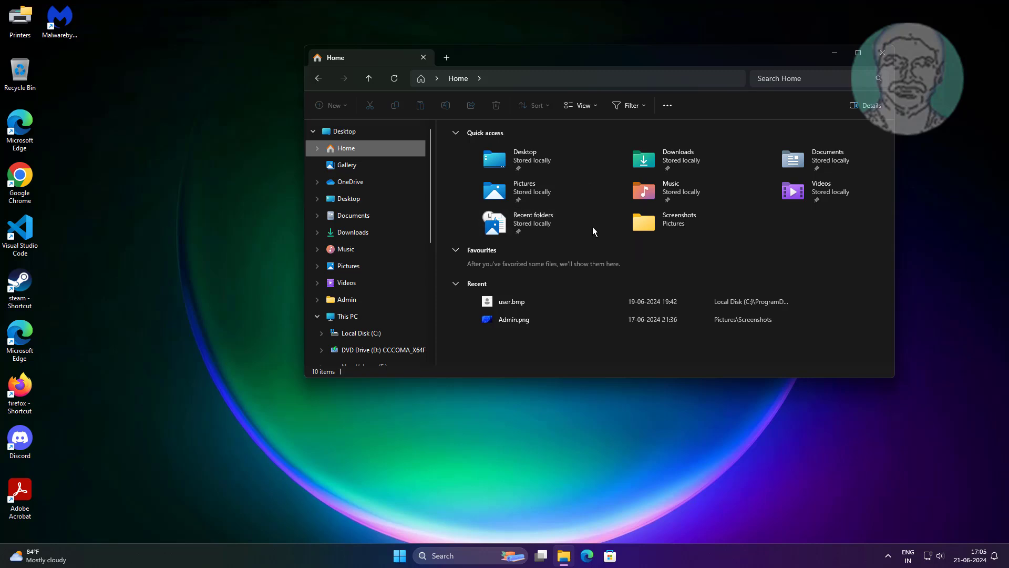
pyautogui.click(885, 52)
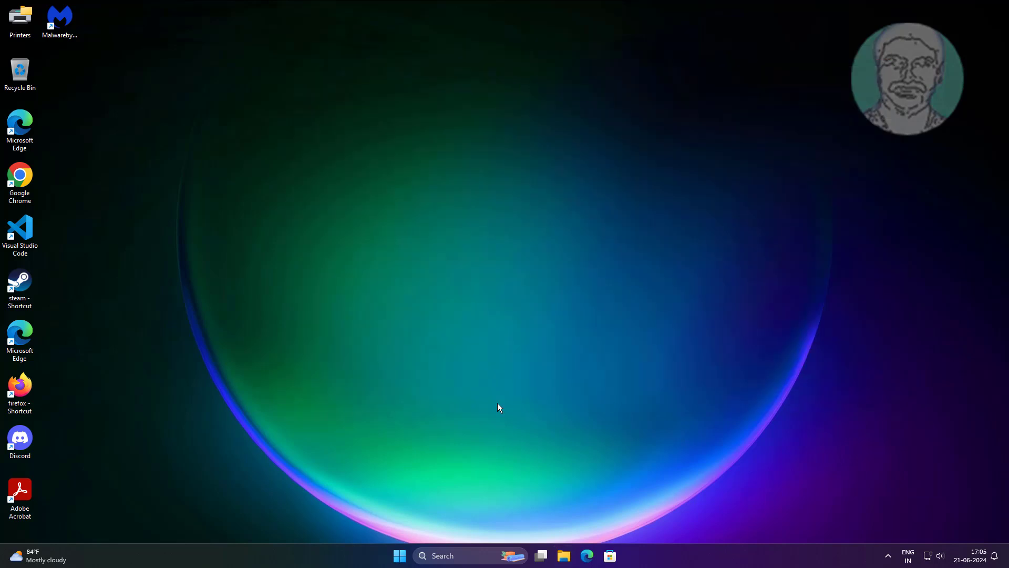
# Step: Open Notepad and bring up the Save as dialog for SquirrelSetup.log
pyautogui.click(442, 556)
pyautogui.write('notepad')
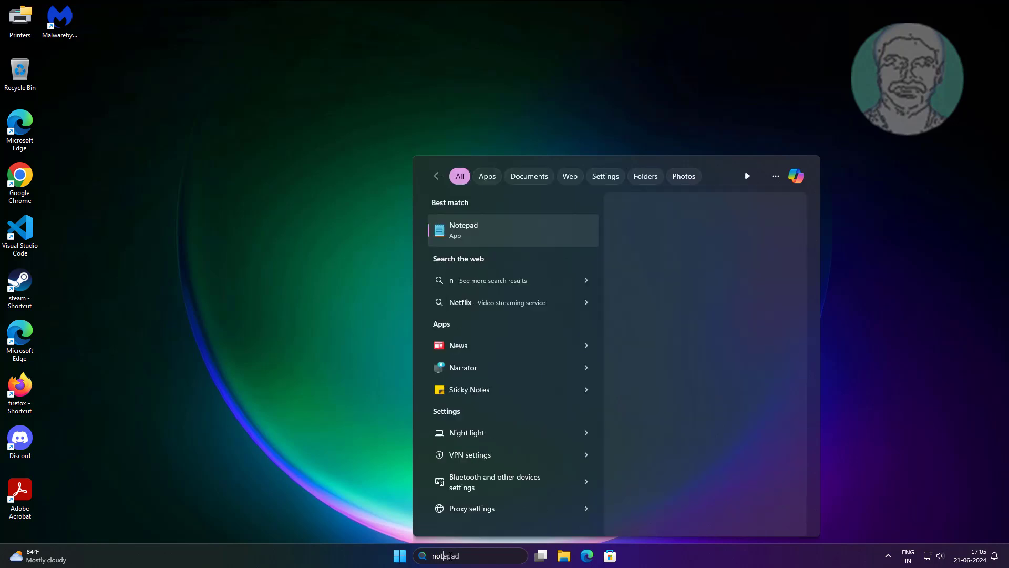
pyautogui.click(491, 228)
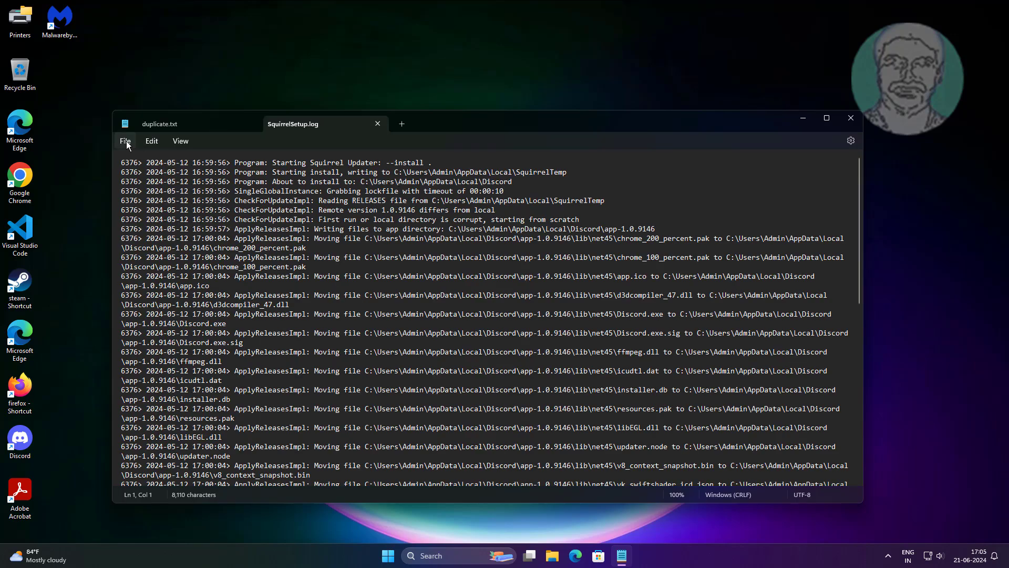
pyautogui.click(126, 141)
pyautogui.click(140, 232)
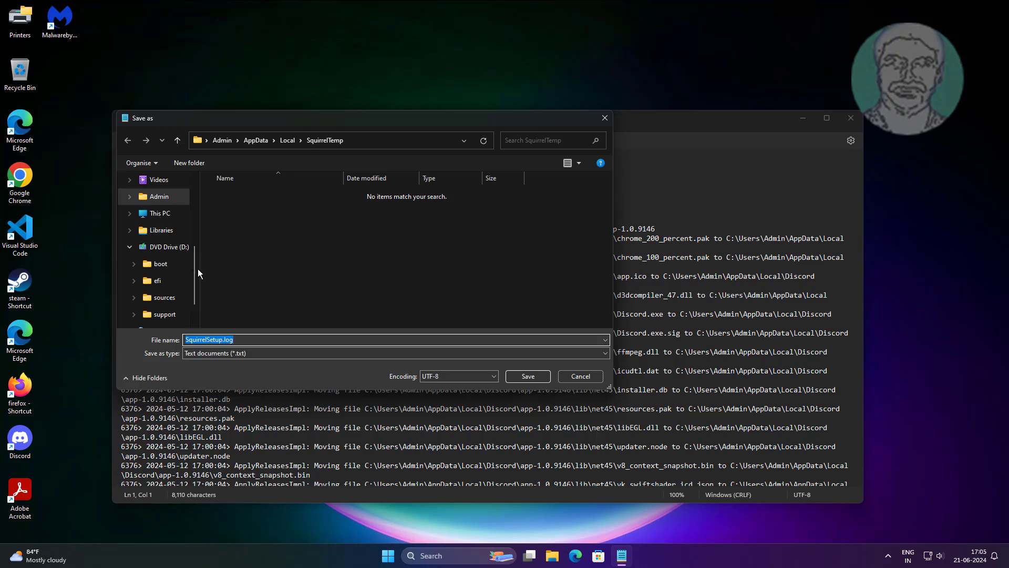
# Step: Browse from SquirrelTemp up to Desktop and into Home to check the Quick access folders, and cancel the save
pyautogui.moveTo(196, 266); pyautogui.dragTo(206, 181)
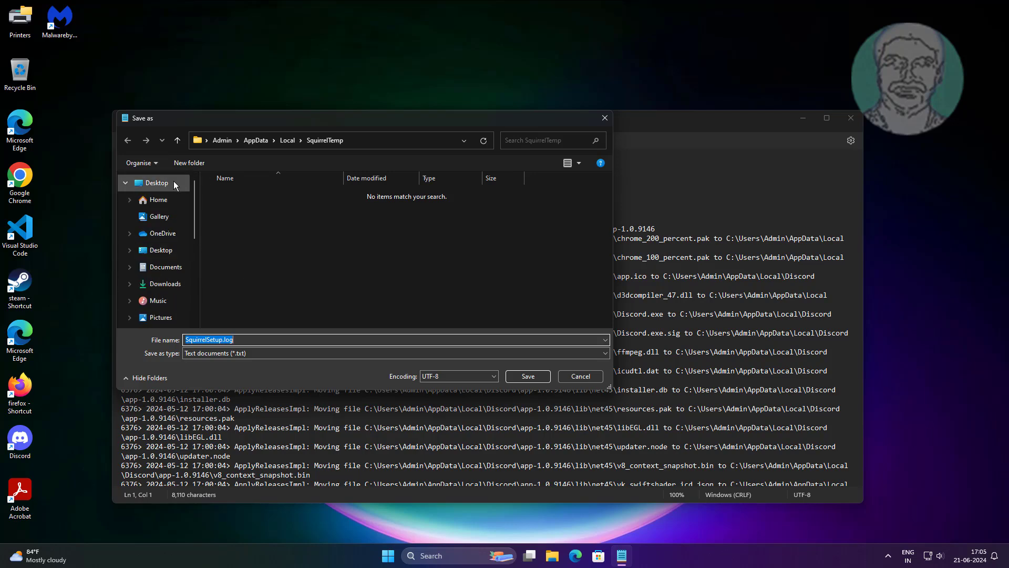
pyautogui.click(179, 140)
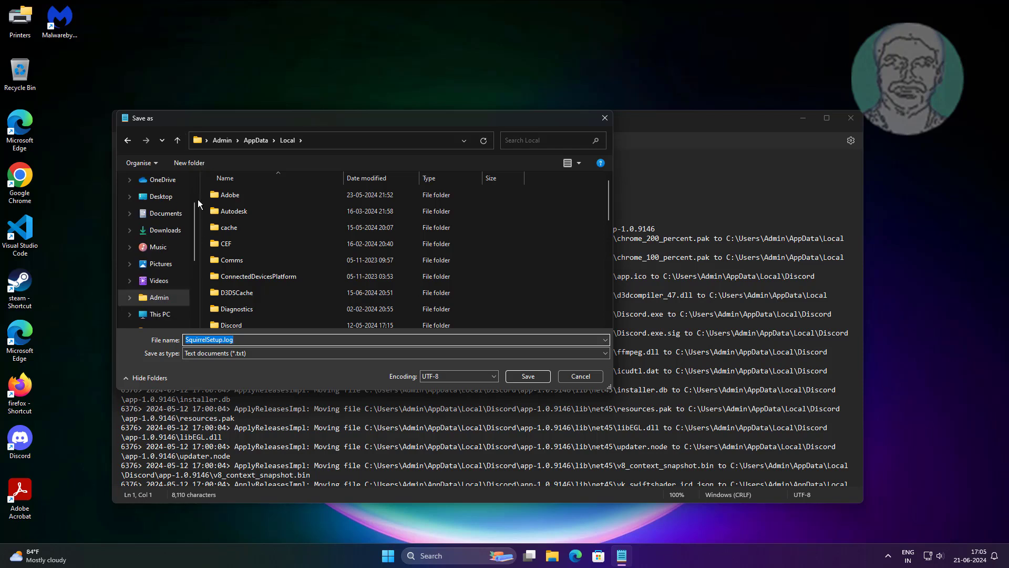
pyautogui.click(178, 140)
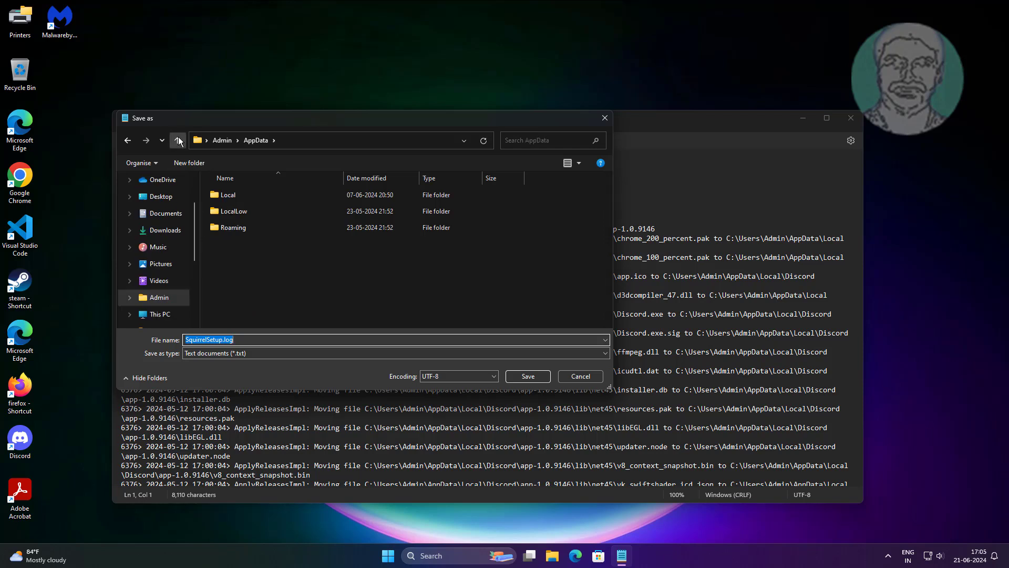
pyautogui.click(178, 140)
pyautogui.click(179, 140)
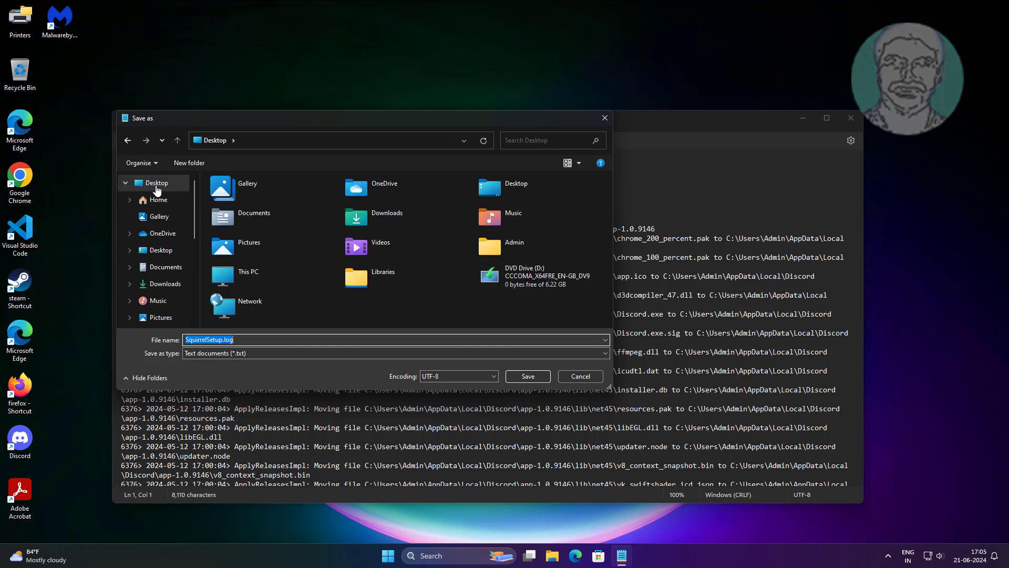
pyautogui.click(146, 204)
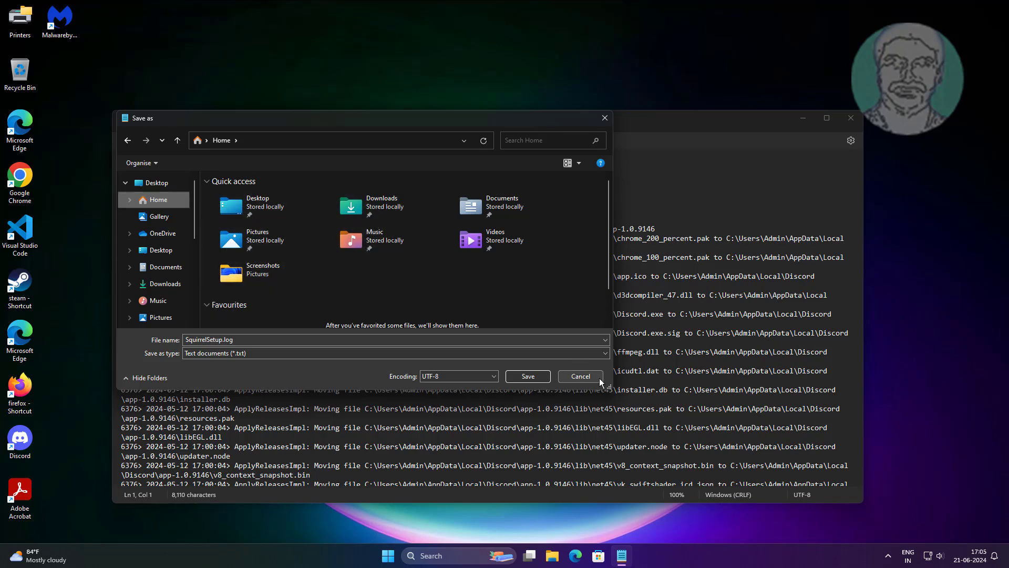
pyautogui.click(582, 375)
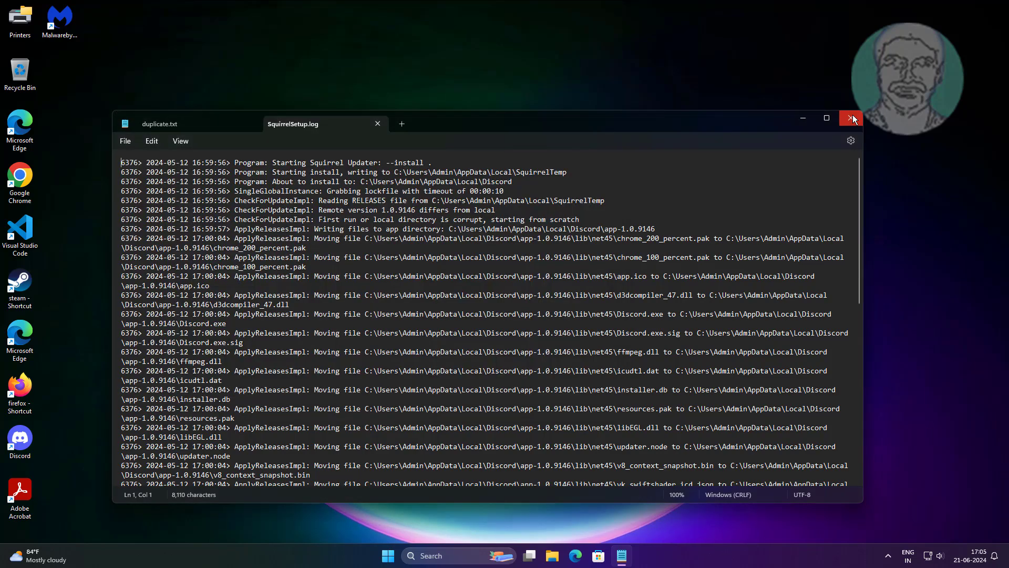
# Step: Close the Notepad window
pyautogui.click(798, 119)
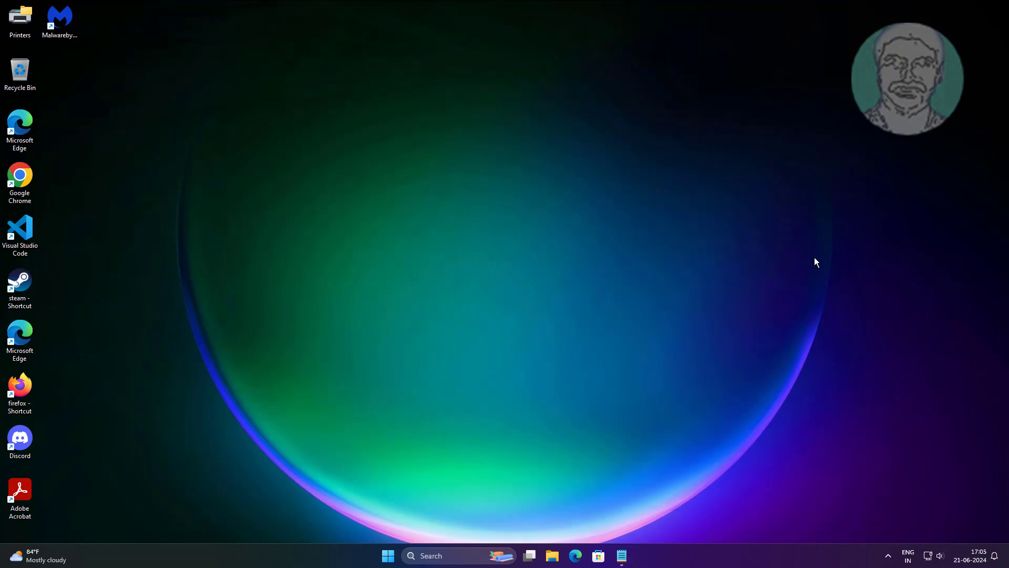
pyautogui.click(622, 556)
pyautogui.click(851, 118)
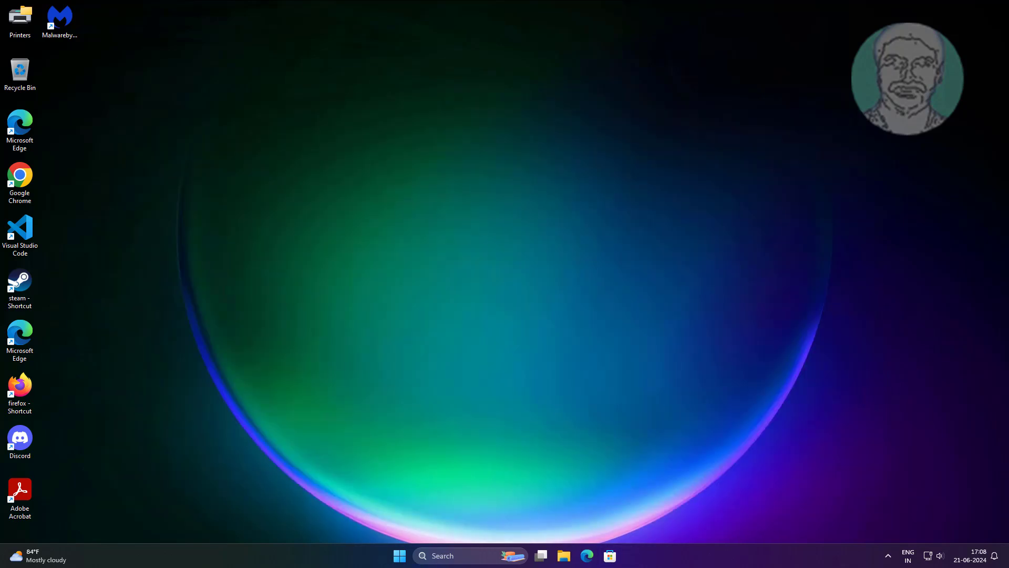
# Step: Search Windows for regedit and open the Registry Editor as administrator
pyautogui.click(448, 555)
pyautogui.write('rege')
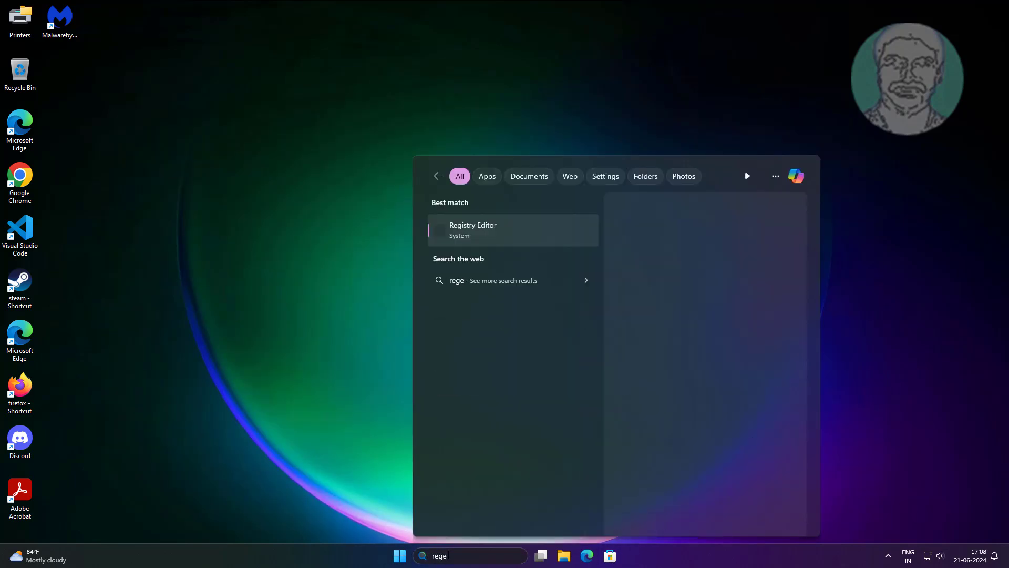
pyautogui.write('dit')
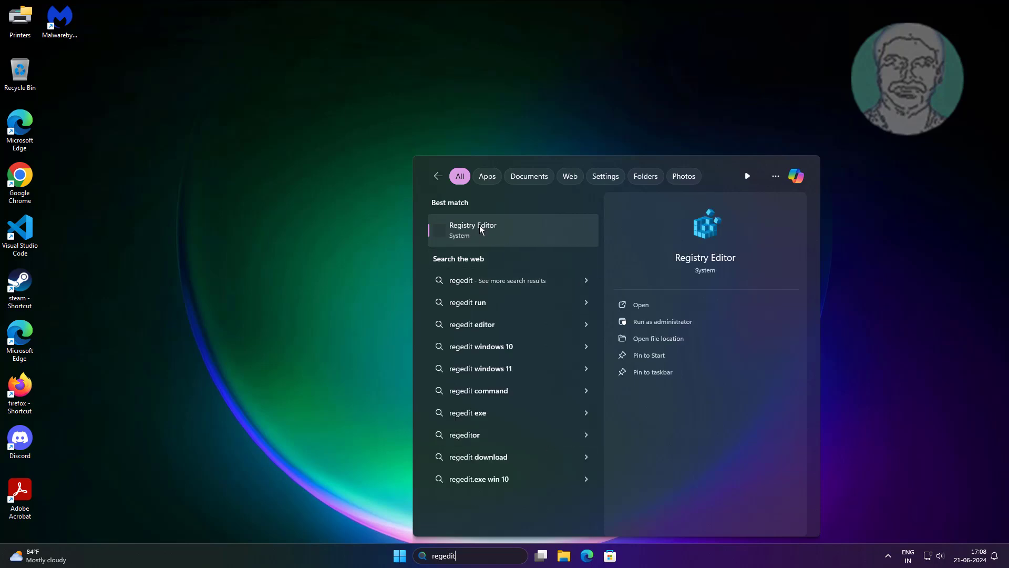
pyautogui.rightClick(478, 225)
pyautogui.click(532, 238)
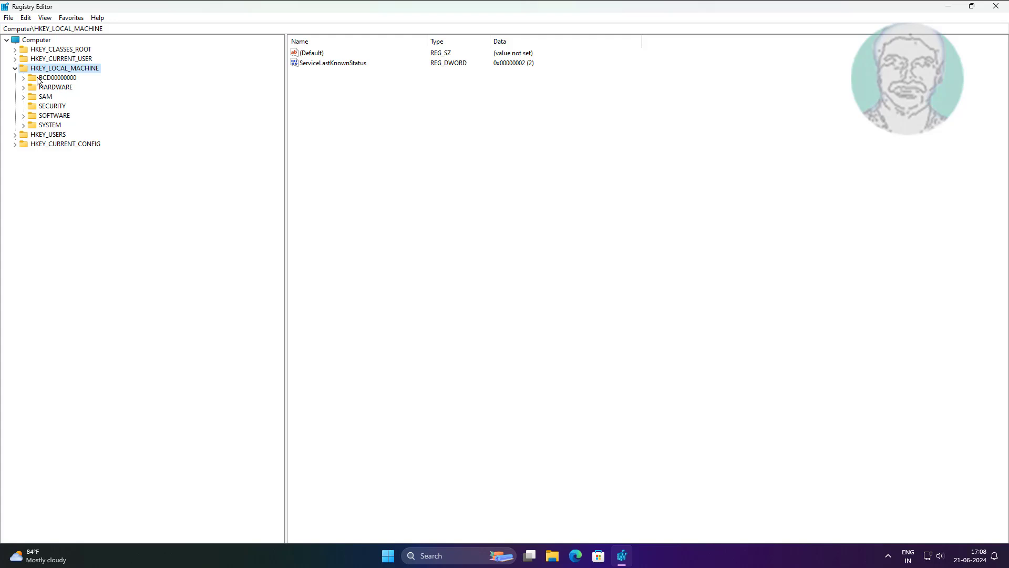
# Step: Go to the registry key HKEY_CLASSES_ROOT\CLSID\{22877a6d-37a1-461a-91b0-dbda5aaebc99}\ShellFolder
pyautogui.click(16, 69)
pyautogui.click(68, 29)
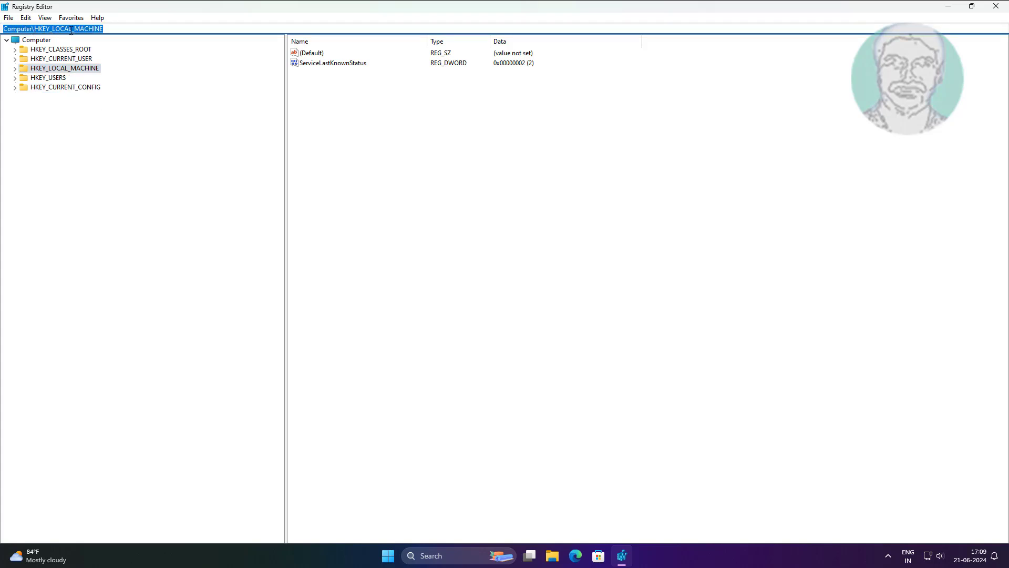
pyautogui.rightClick(69, 30)
pyautogui.click(115, 77)
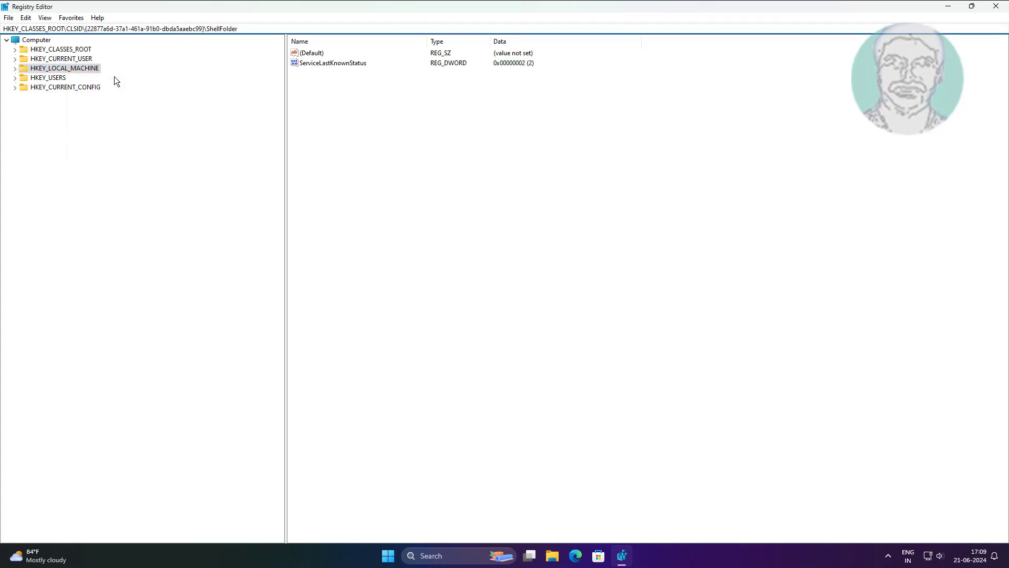
pyautogui.press('Return')
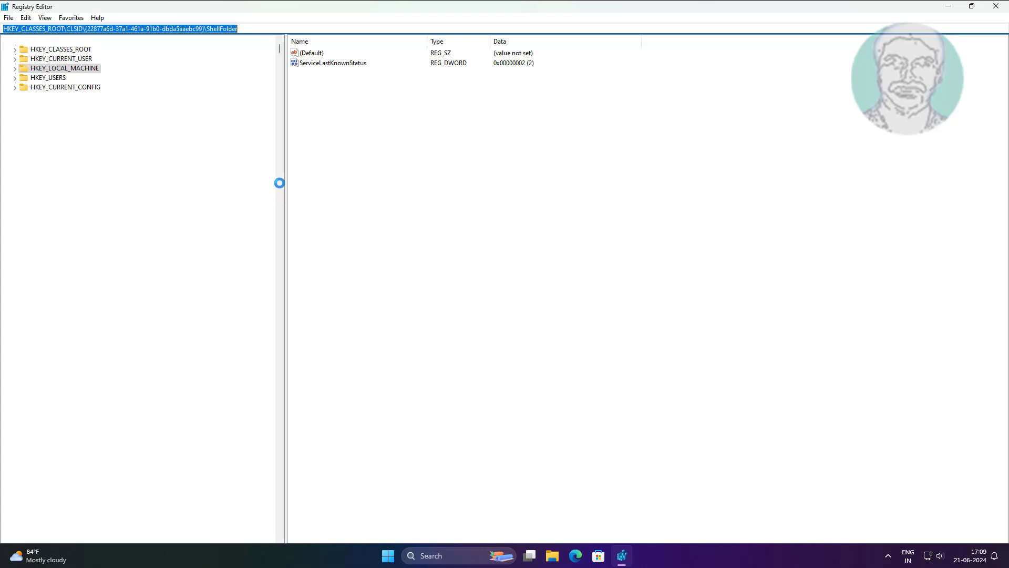
pyautogui.scroll(-9, 267, 394)
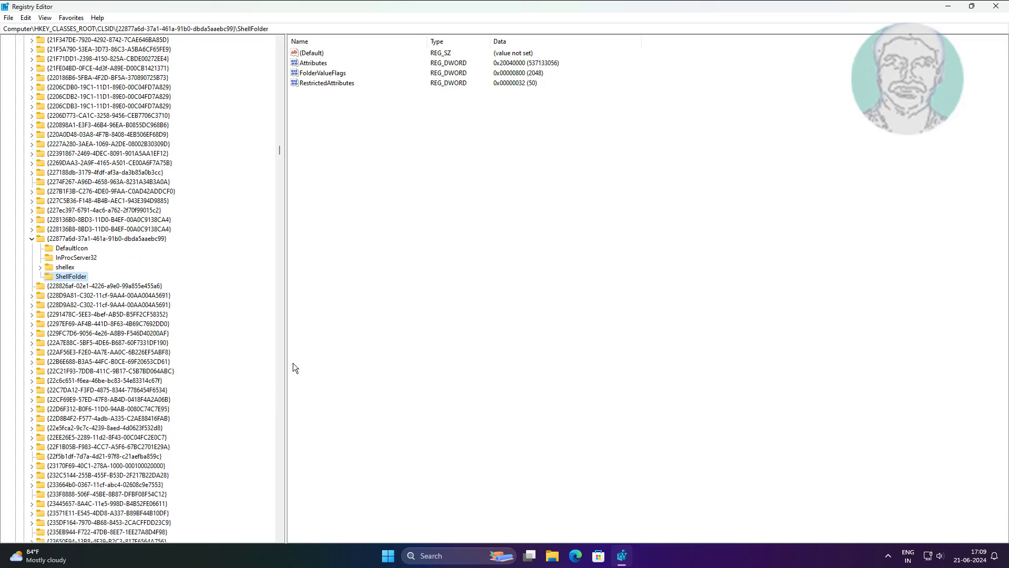
# Step: Change the owner of the ShellFolder key to Everyone in its advanced permissions, replacing the owner on subcontainers and objects
pyautogui.rightClick(80, 278)
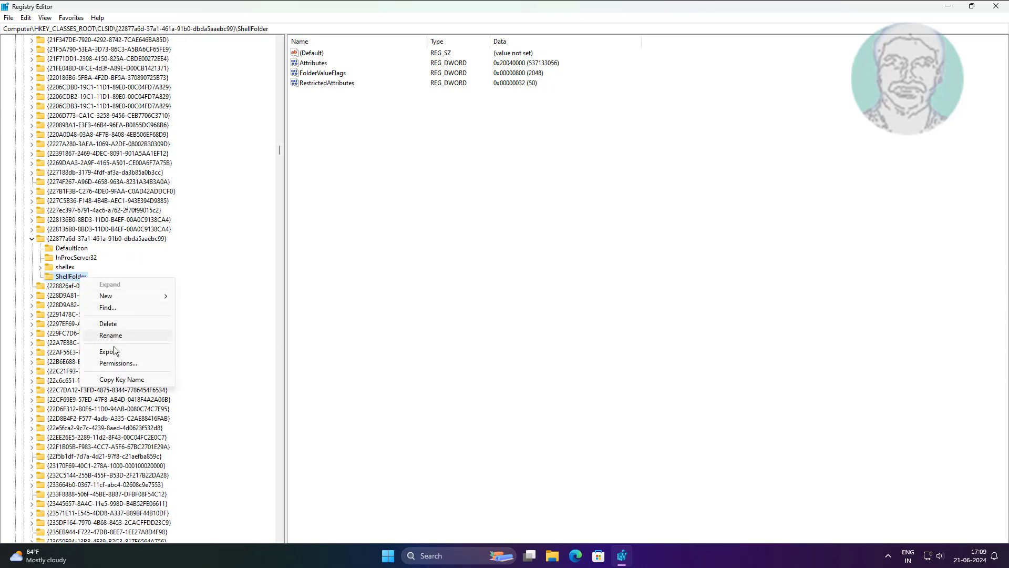
pyautogui.click(119, 363)
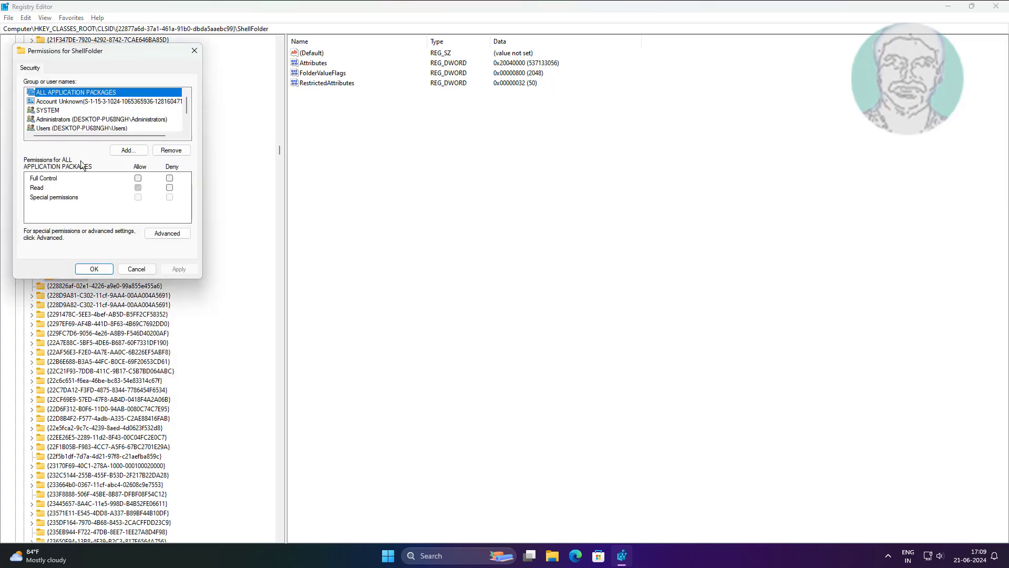
pyautogui.click(172, 234)
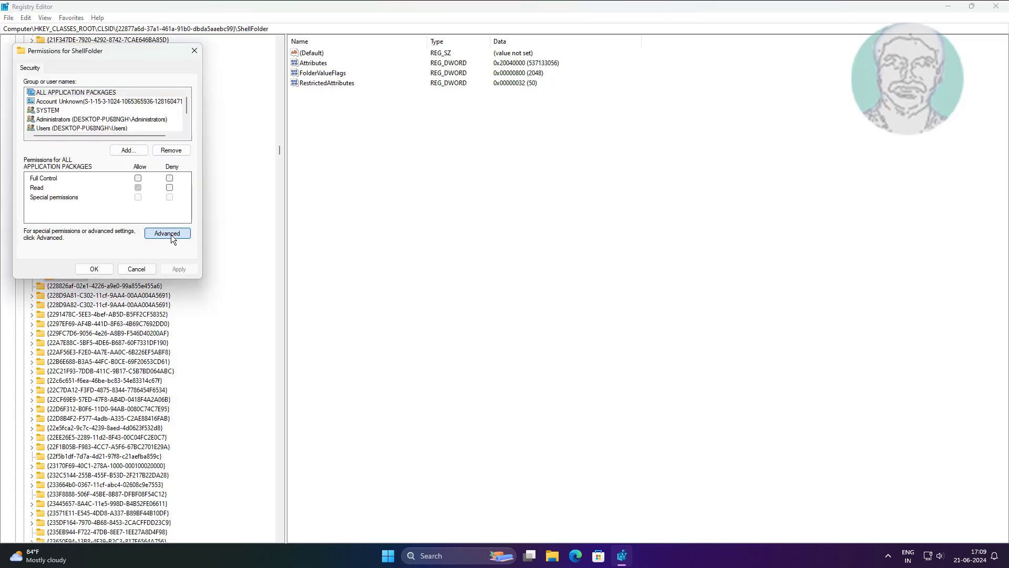
pyautogui.click(410, 174)
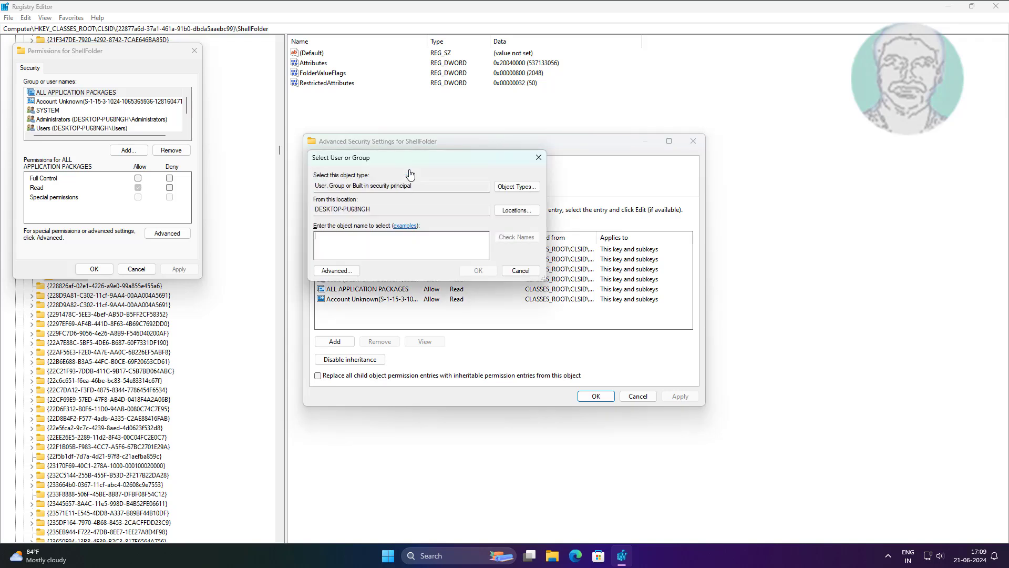
pyautogui.write('everyone')
pyautogui.click(522, 239)
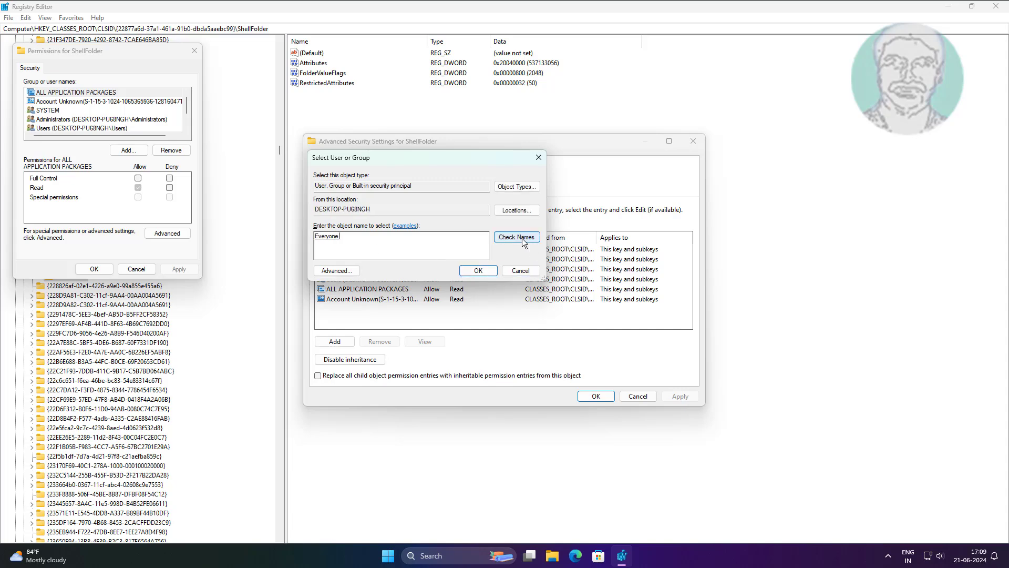
pyautogui.click(478, 271)
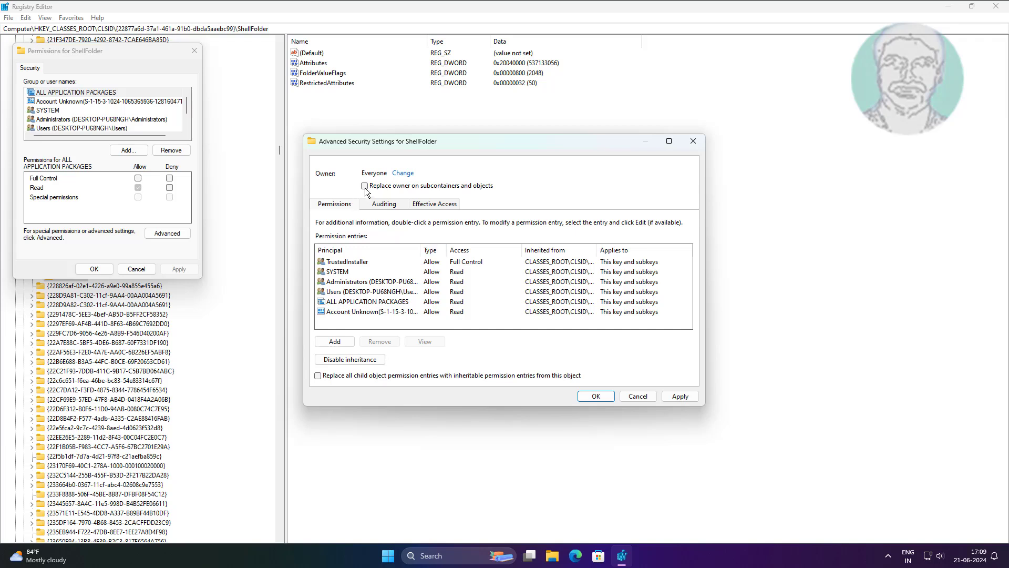
pyautogui.click(365, 186)
pyautogui.click(681, 398)
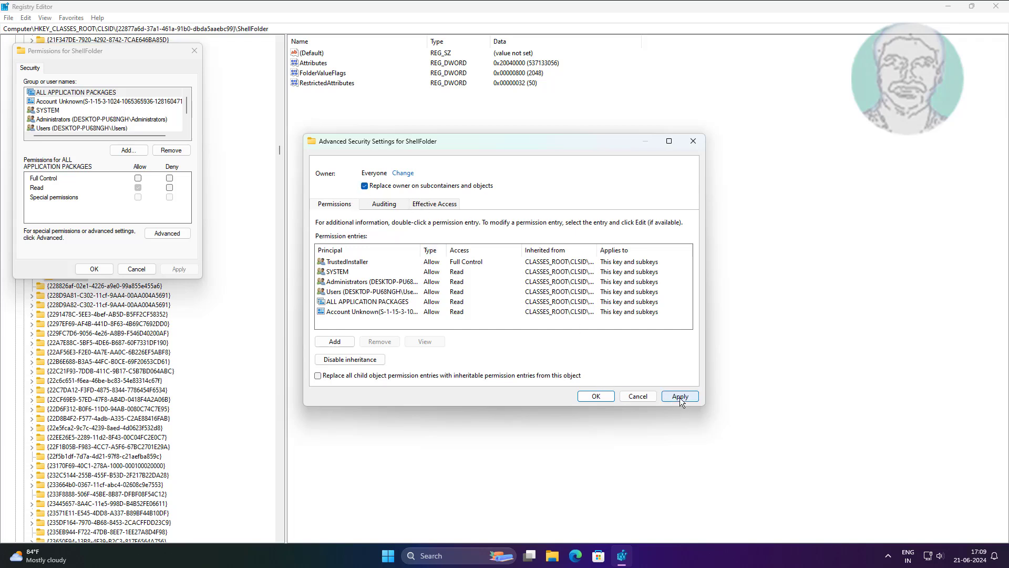
pyautogui.click(599, 396)
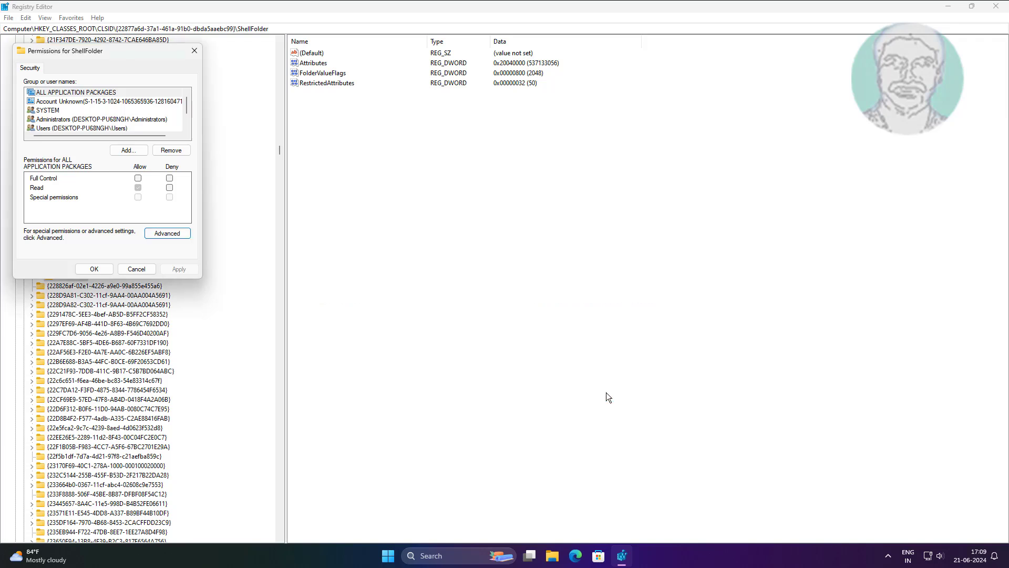
# Step: Allow Administrators Full Control over the CLSID ShellFolder key and close its permissions
pyautogui.click(85, 120)
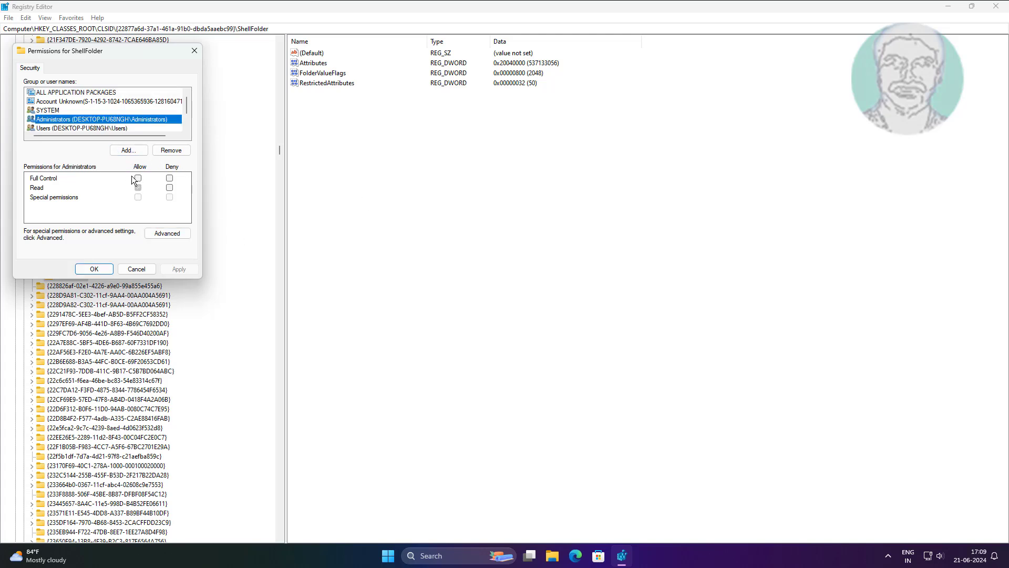
pyautogui.click(138, 178)
pyautogui.click(179, 269)
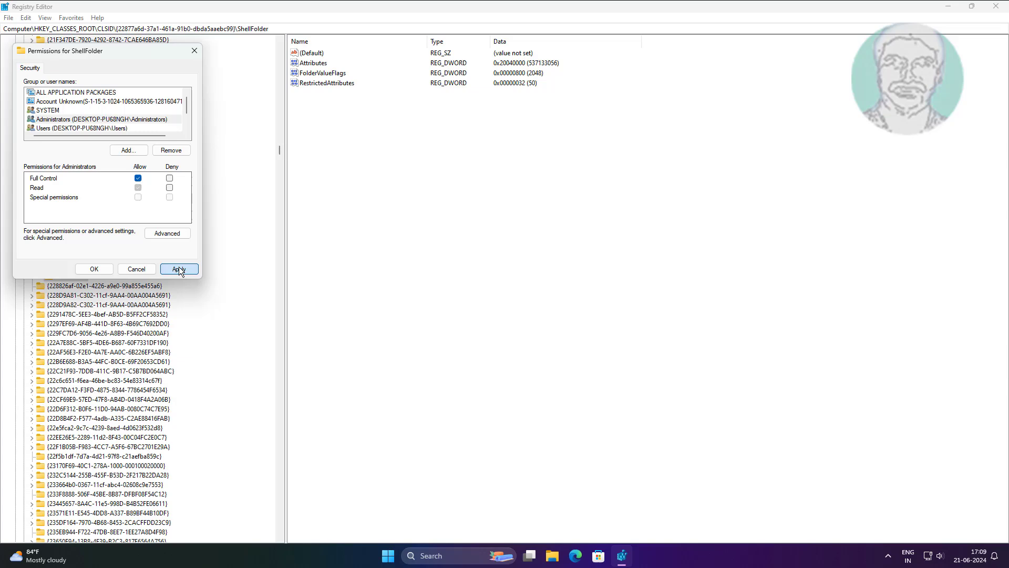
pyautogui.click(100, 269)
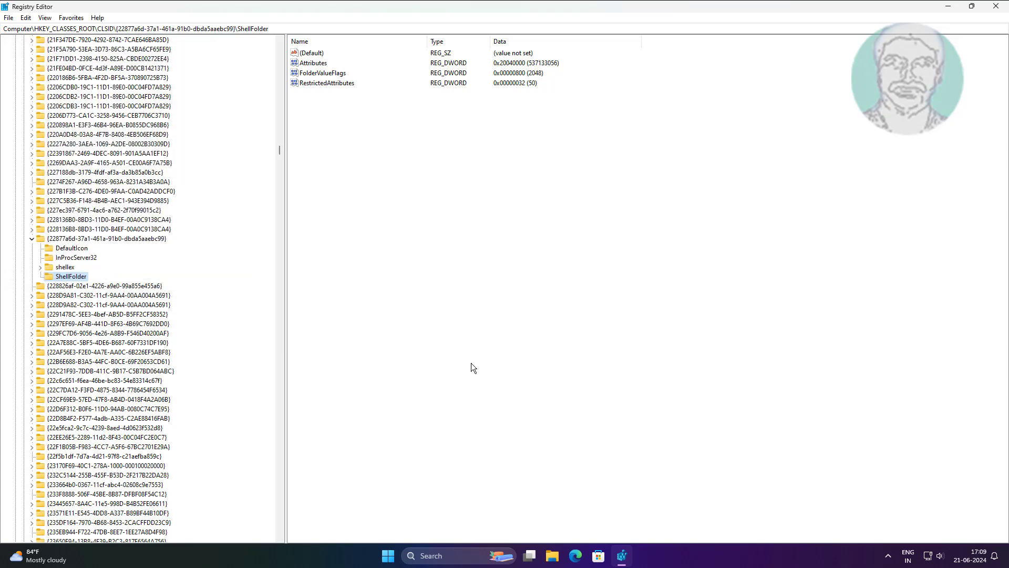
# Step: Set the Attributes DWORD of the CLSID ShellFolder key to hexadecimal 30040000
pyautogui.scroll(8, 80, 496)
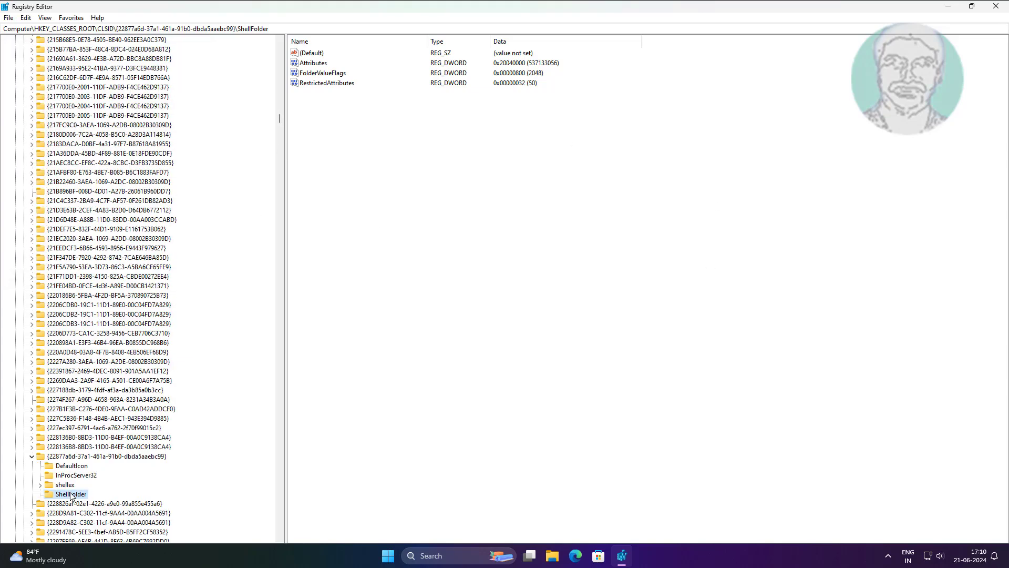
pyautogui.click(321, 64)
pyautogui.doubleClick(318, 63)
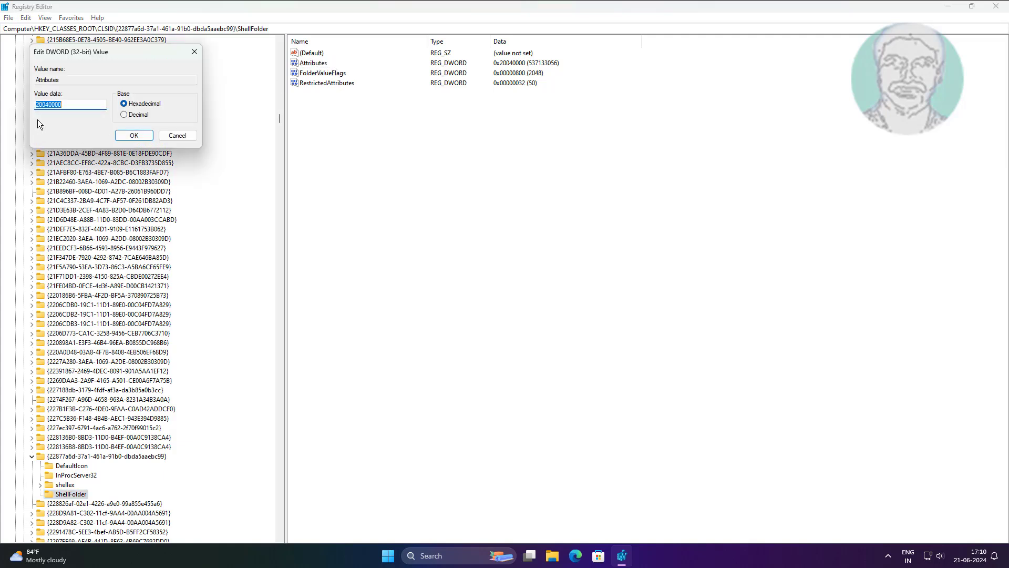
pyautogui.click(40, 105)
pyautogui.moveTo(40, 105); pyautogui.dragTo(33, 104)
pyautogui.click(135, 135)
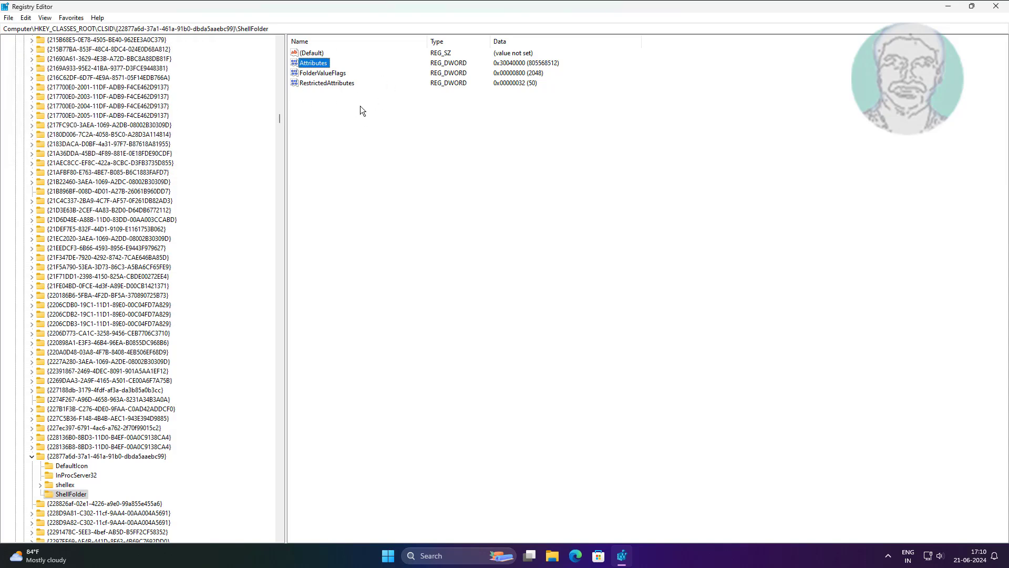
# Step: Go to the registry key HKEY_CLASSES_ROOT\WOW6432Node\CLSID\{22877a6d-37a1-461a-91b0-dbda5aaebc99}\ShellFolder
pyautogui.moveTo(269, 28); pyautogui.dragTo(11, 40)
pyautogui.rightClick(144, 30)
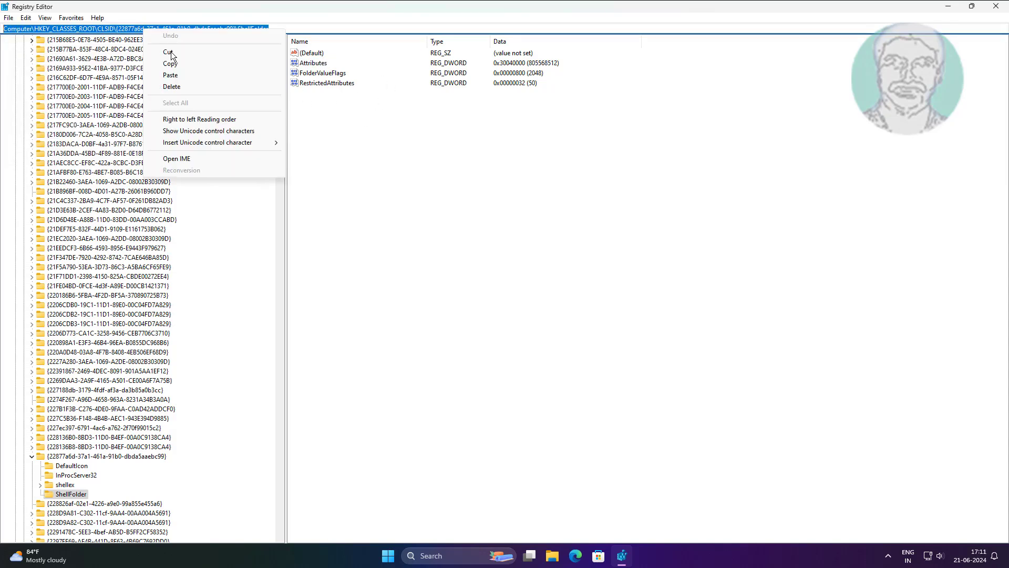
pyautogui.click(177, 75)
pyautogui.press('Return')
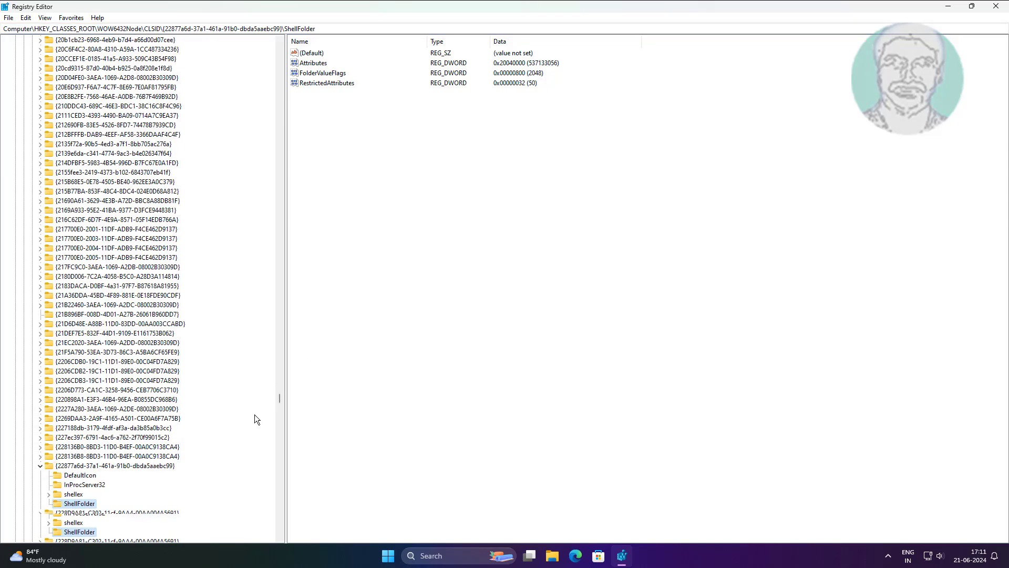
pyautogui.scroll(-5, 255, 414)
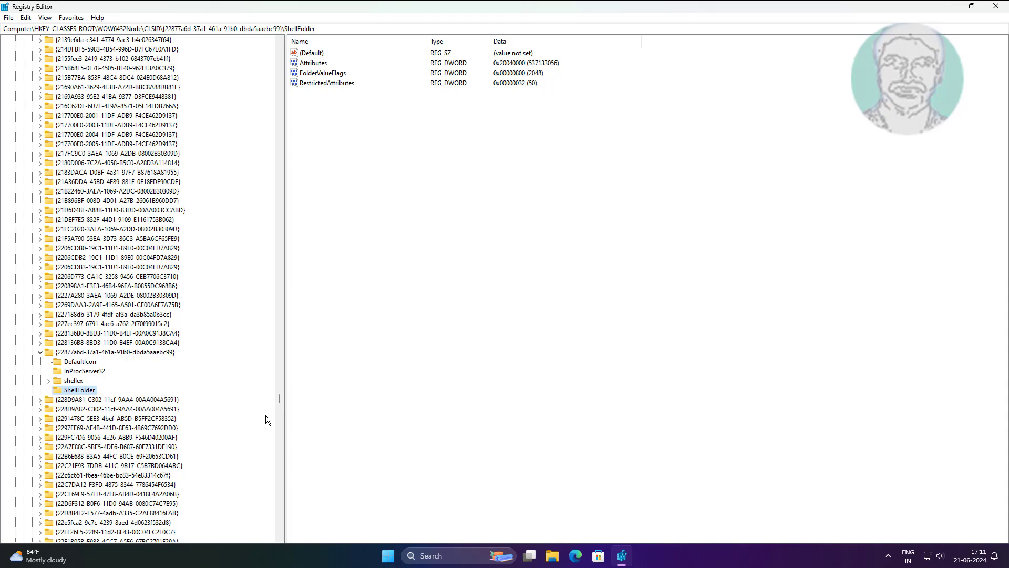
# Step: Change the owner of the WOW6432Node ShellFolder key to Everyone in its advanced security settings
pyautogui.rightClick(87, 394)
pyautogui.click(120, 479)
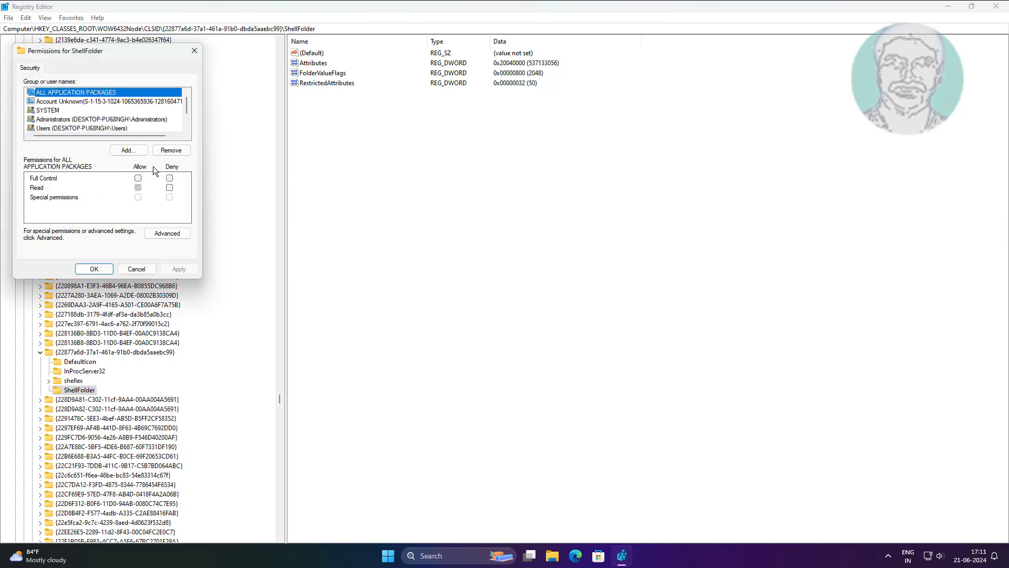
pyautogui.click(178, 237)
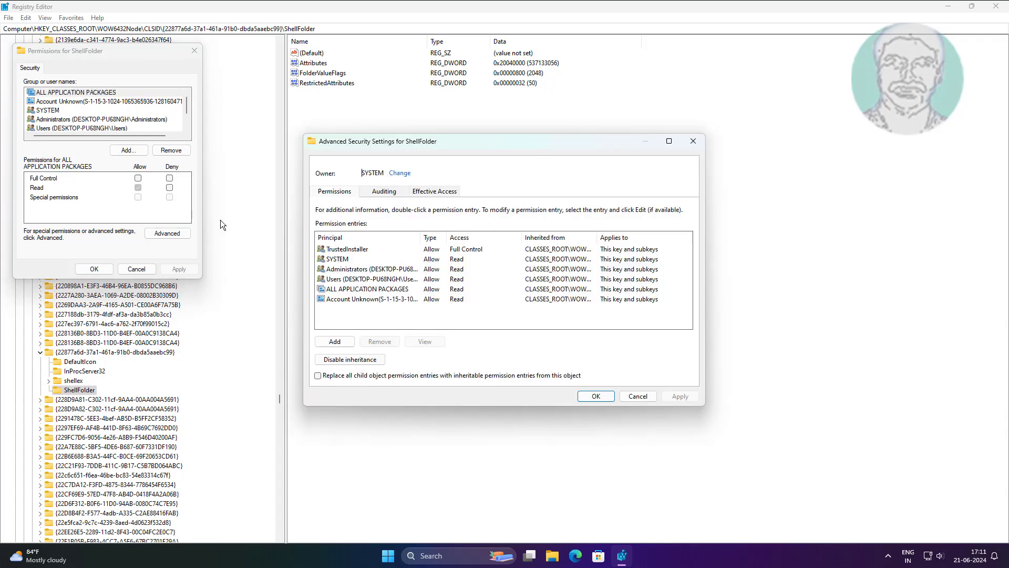
pyautogui.click(401, 174)
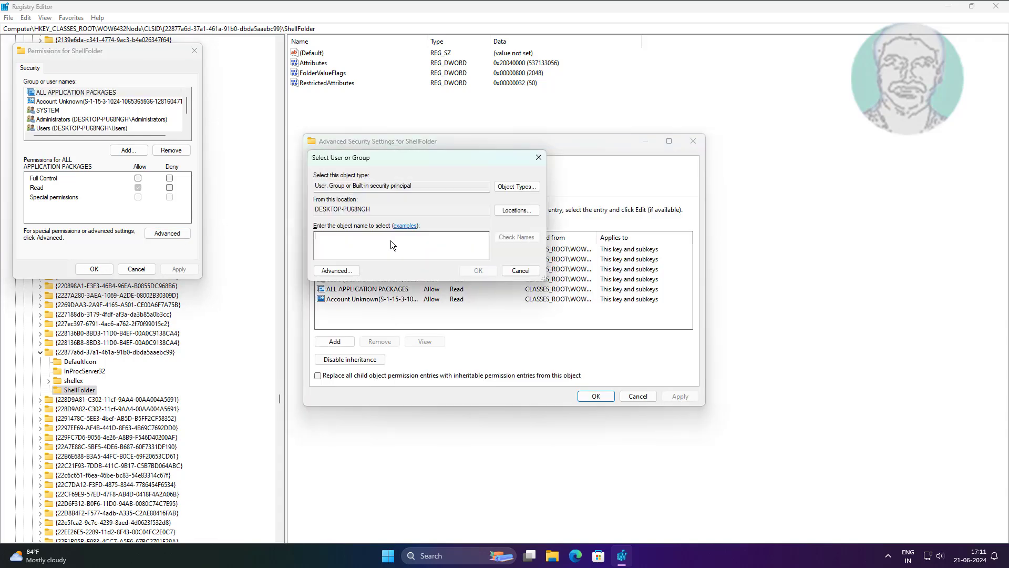
pyautogui.write('everyone')
pyautogui.click(485, 270)
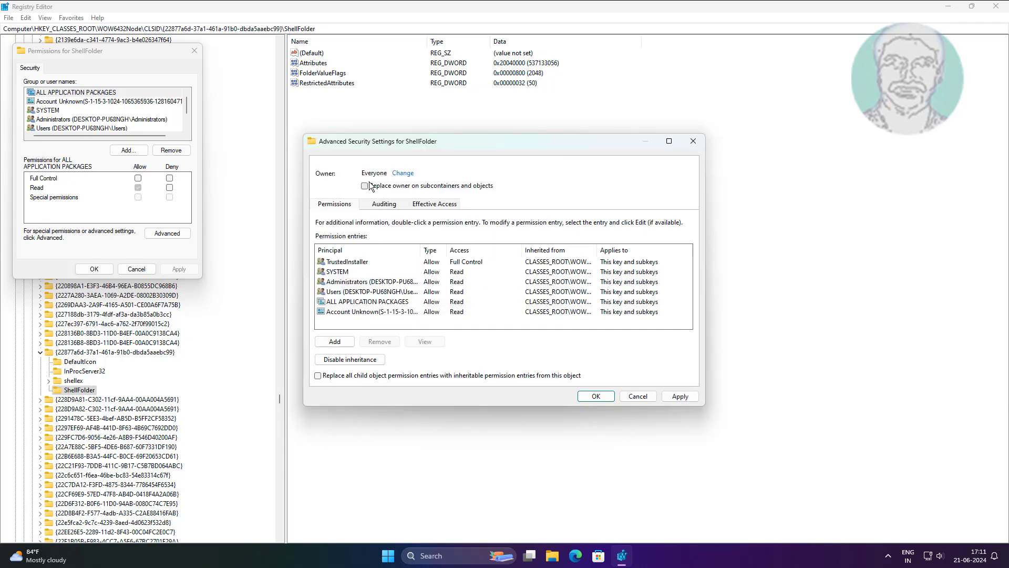
pyautogui.click(681, 400)
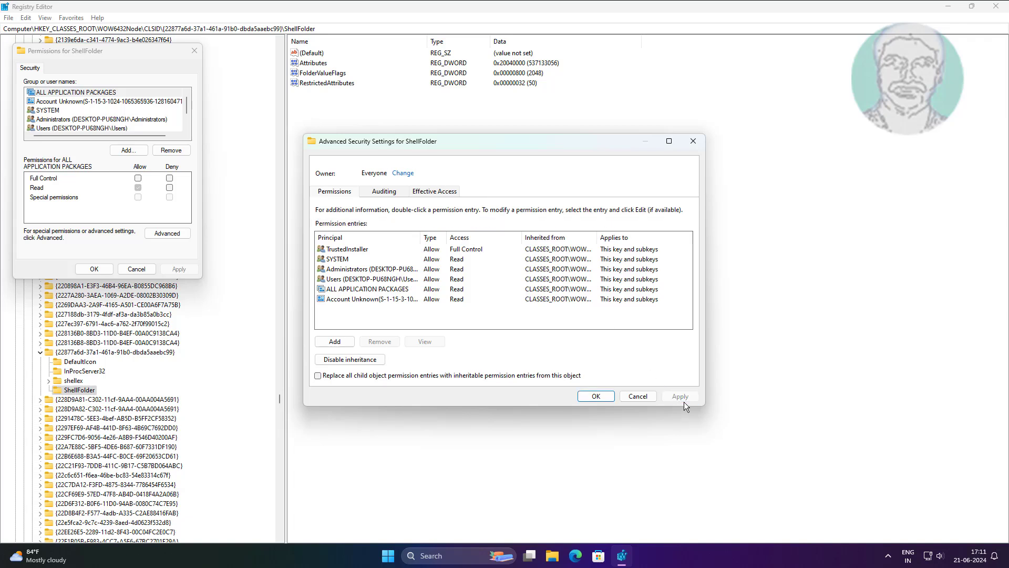
pyautogui.click(596, 396)
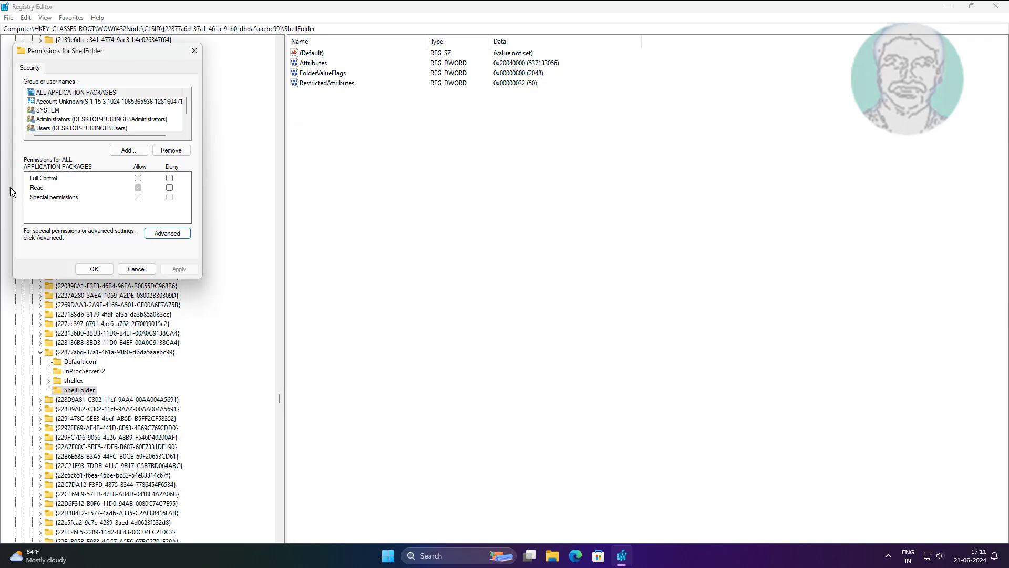
# Step: Allow Administrators Full Control over the WOW6432Node ShellFolder key and close its permissions
pyautogui.click(92, 120)
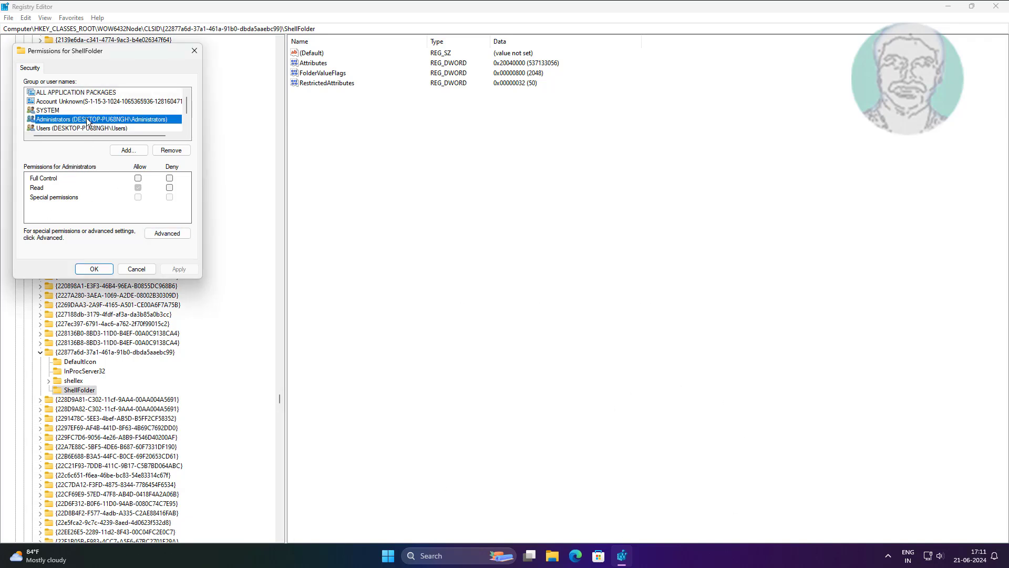
pyautogui.click(137, 178)
pyautogui.click(180, 268)
pyautogui.click(93, 269)
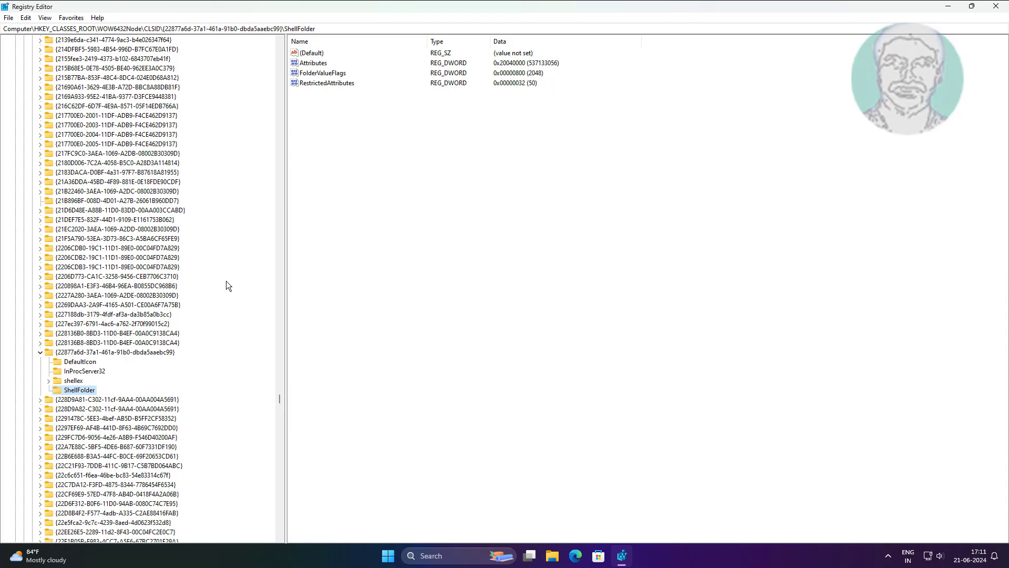
# Step: Set the Attributes DWORD of the WOW6432Node ShellFolder key to hexadecimal 30040000
pyautogui.doubleClick(314, 63)
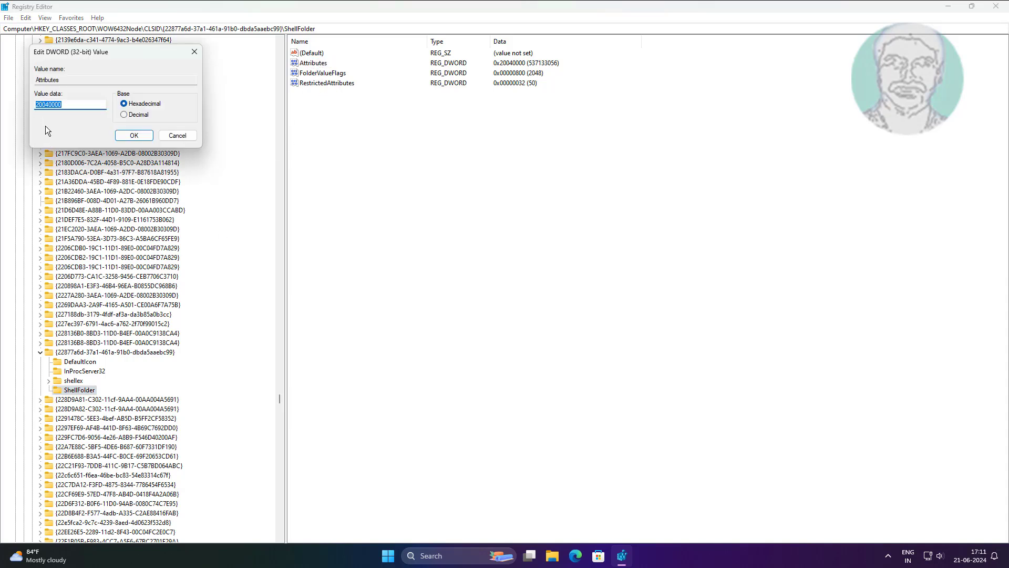
pyautogui.click(38, 104)
pyautogui.press('BackSpace')
pyautogui.write('3')
pyautogui.click(134, 136)
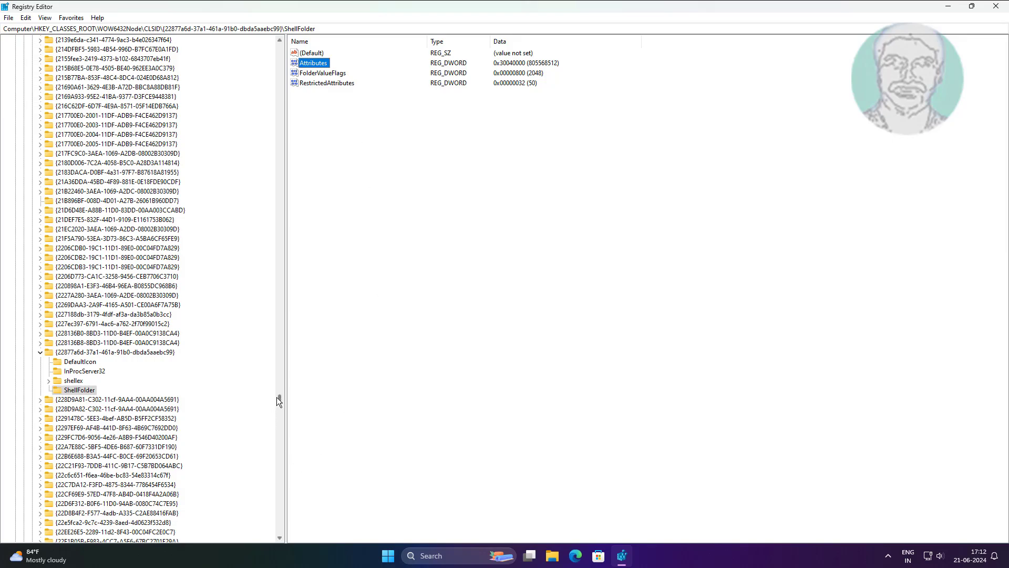
# Step: Close the Registry Editor with the HKEY_CLASSES_ROOT branch collapsed, and refresh the desktop
pyautogui.moveTo(277, 400); pyautogui.dragTo(279, 39)
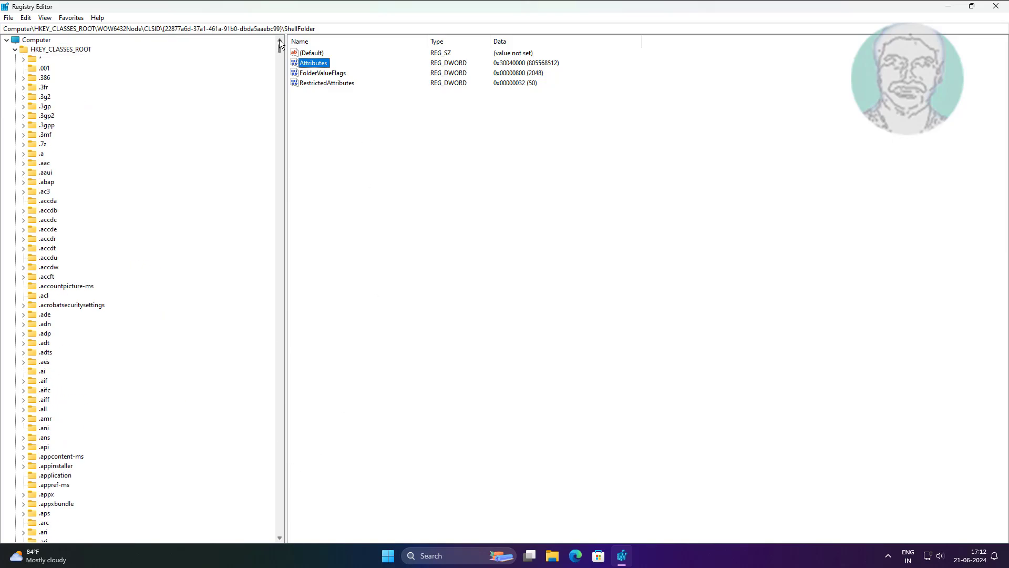
pyautogui.click(15, 49)
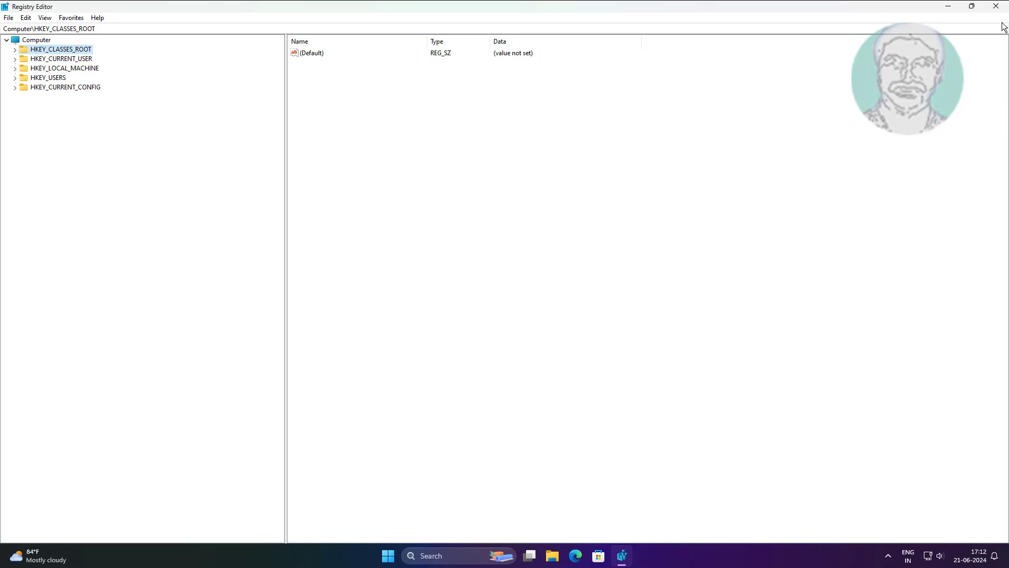
pyautogui.click(995, 6)
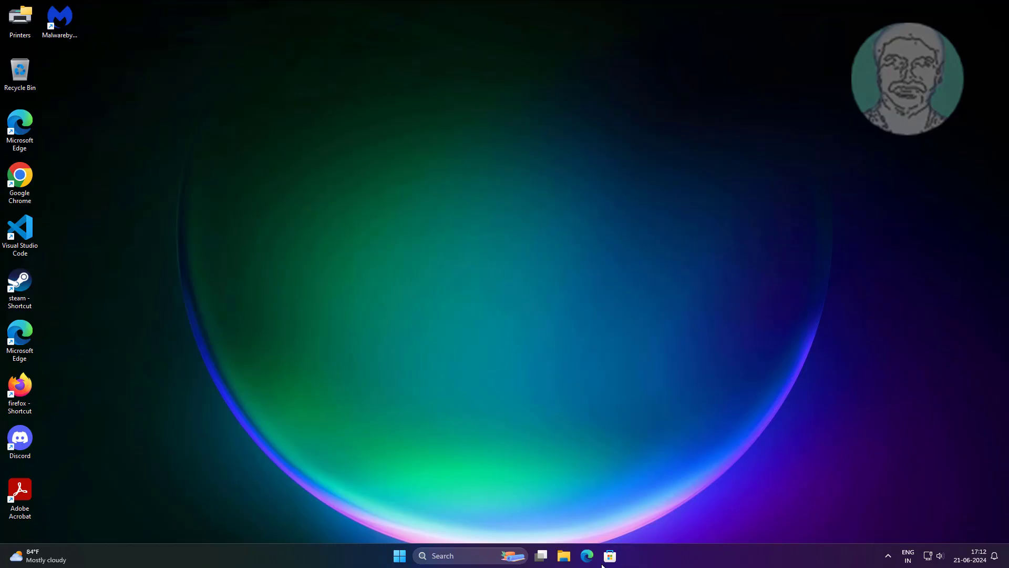
pyautogui.rightClick(522, 295)
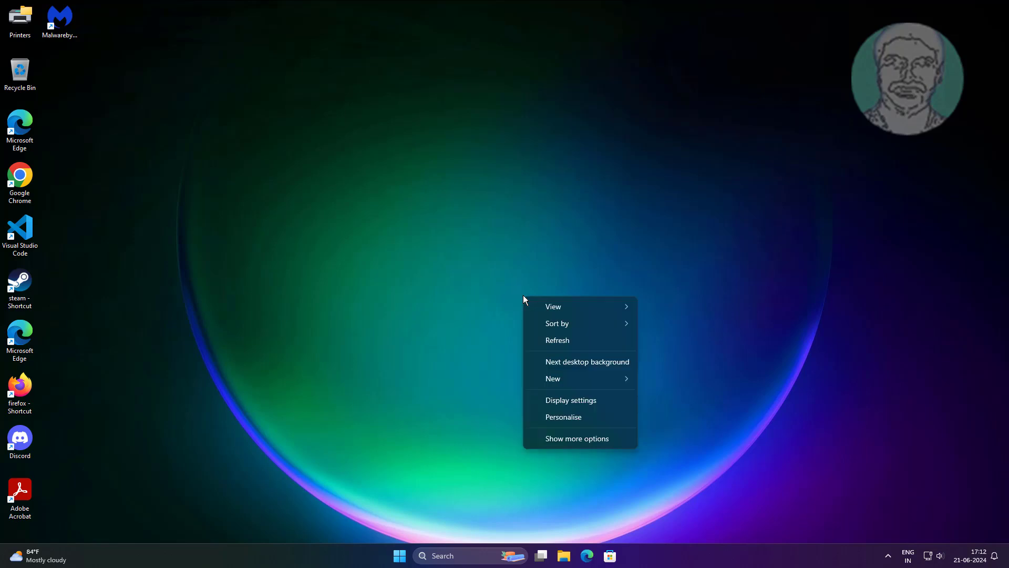
pyautogui.click(549, 341)
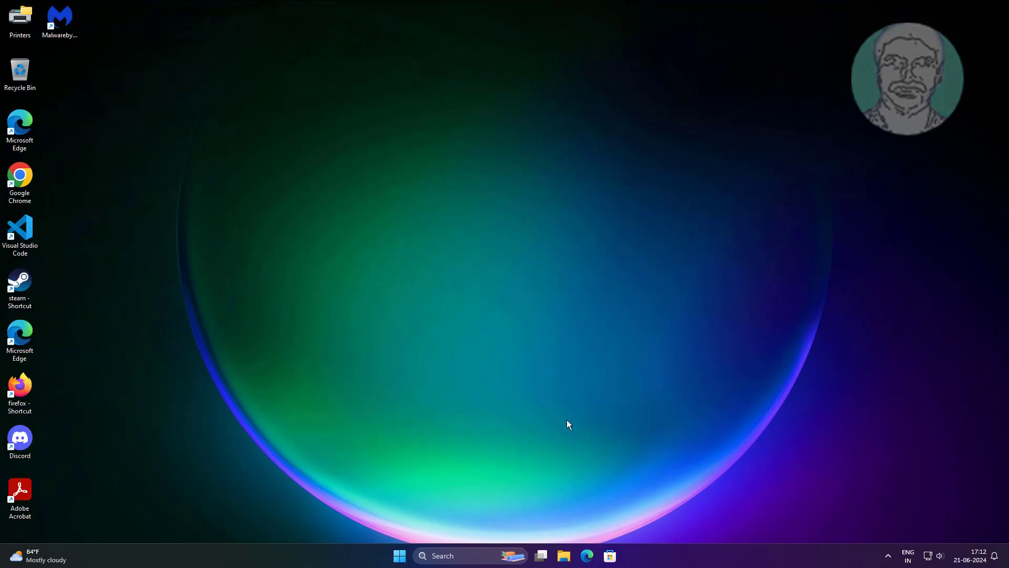
# Step: Open Notepad and bring up the Save as dialog for SquirrelSetup.log
pyautogui.click(466, 560)
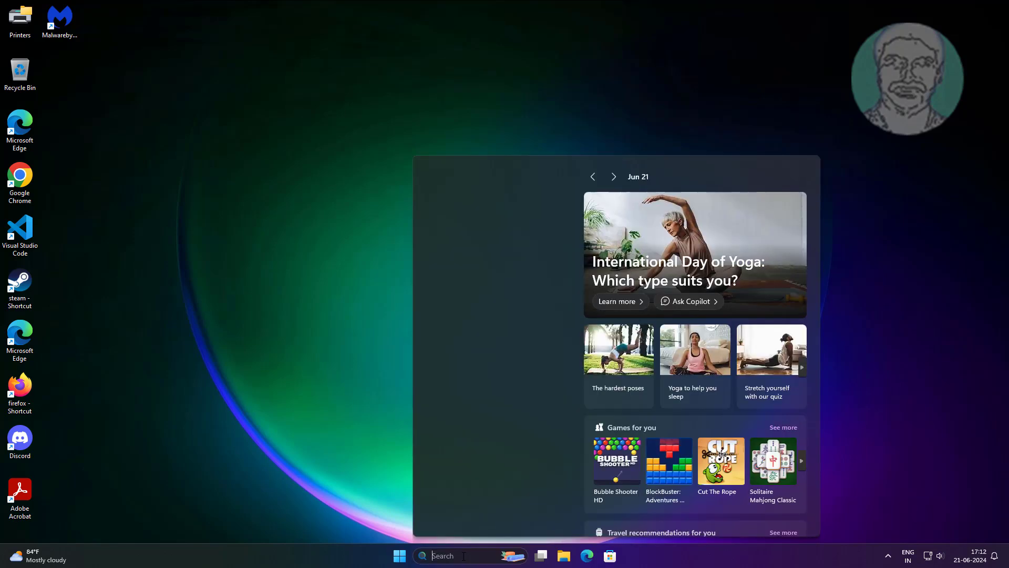
pyautogui.write('notepad')
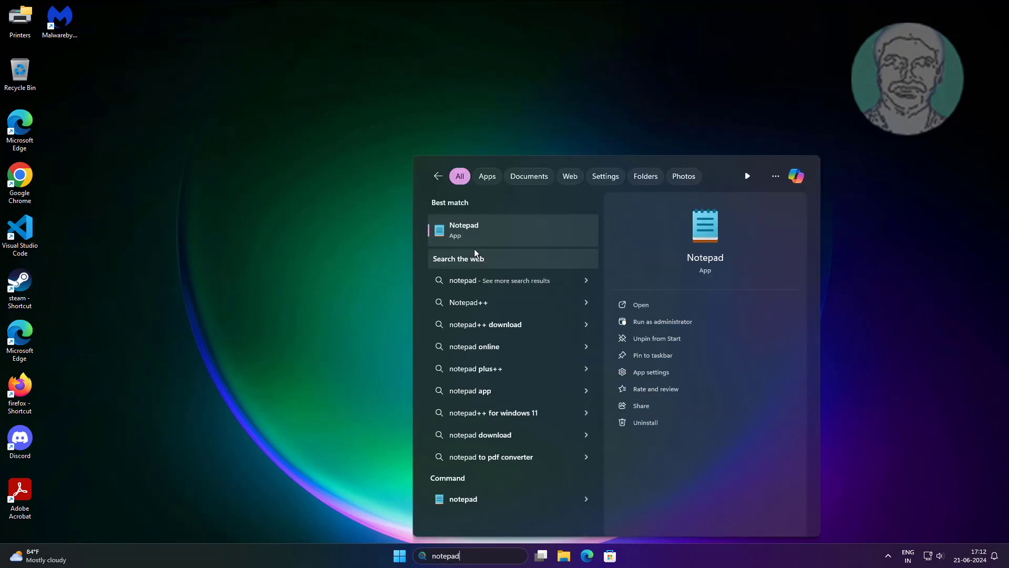
pyautogui.click(465, 231)
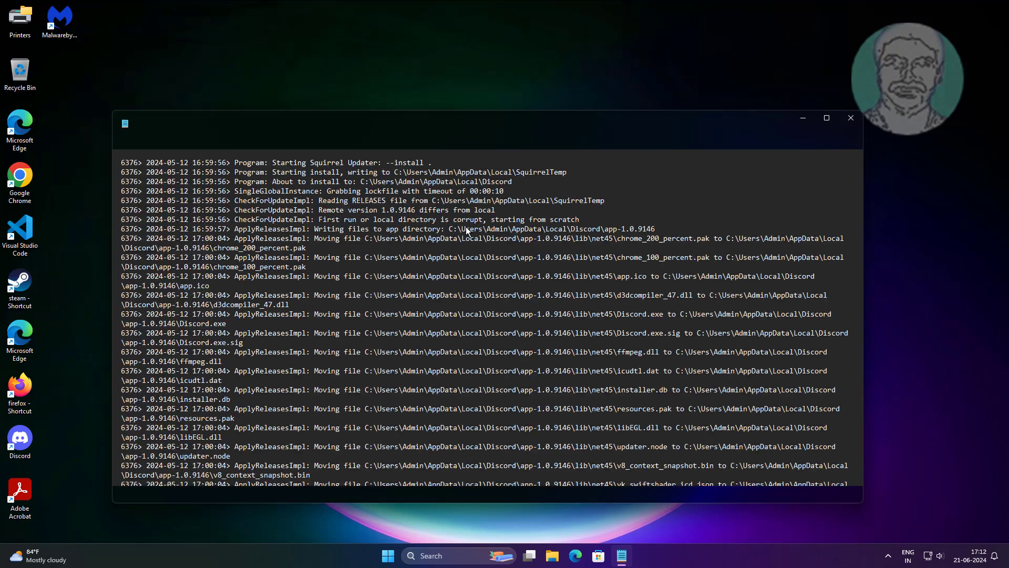
pyautogui.click(125, 141)
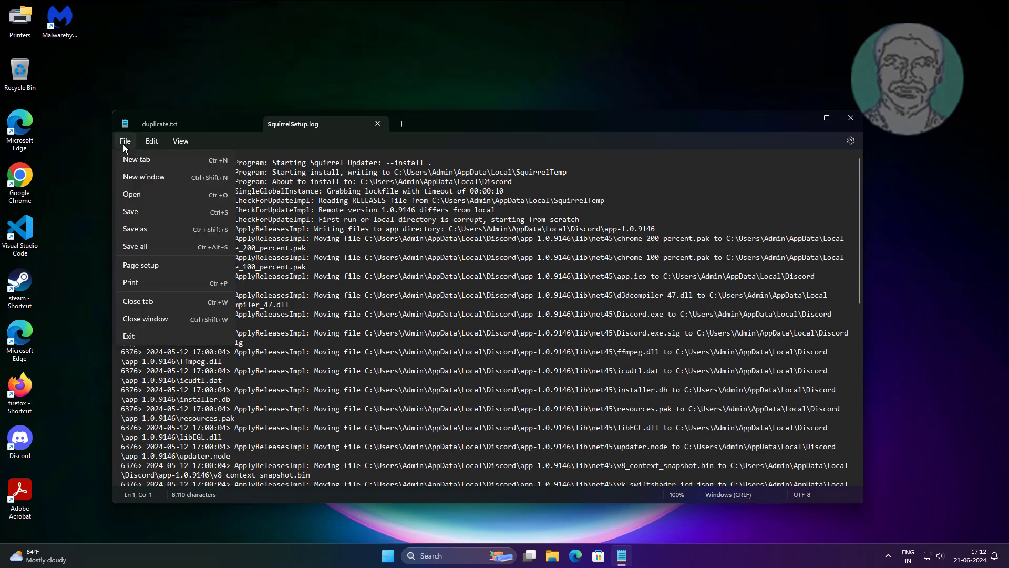
pyautogui.click(132, 229)
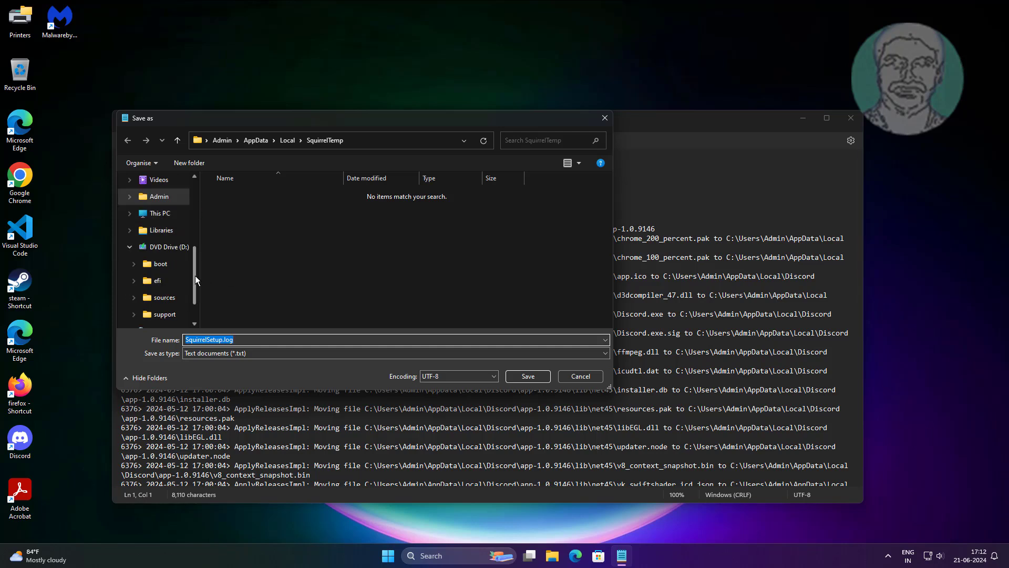
# Step: Browse up from the SquirrelTemp folder to Desktop and open Recent folders from Home in the Save as dialog
pyautogui.moveTo(194, 275); pyautogui.dragTo(209, 198)
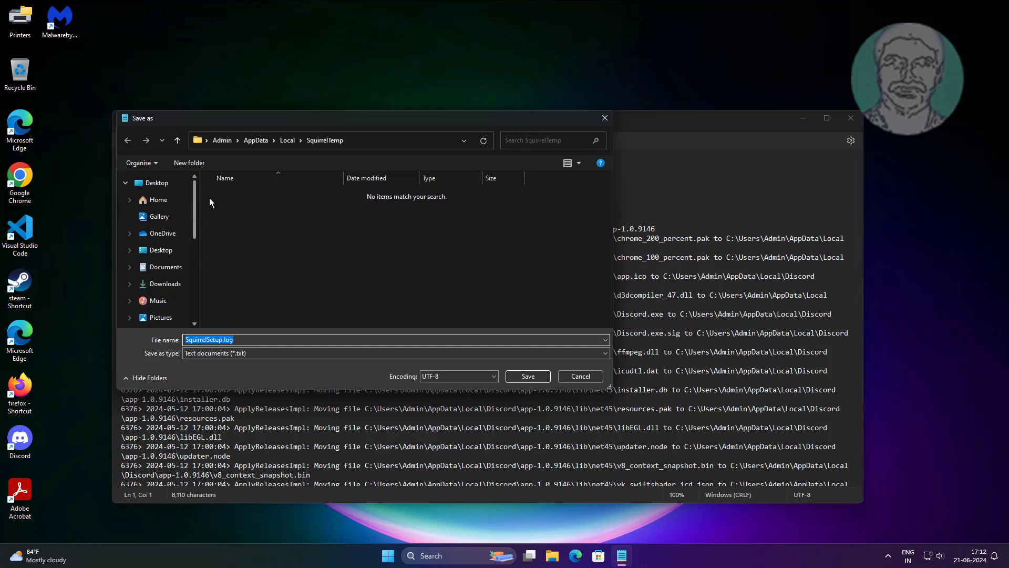
pyautogui.click(178, 141)
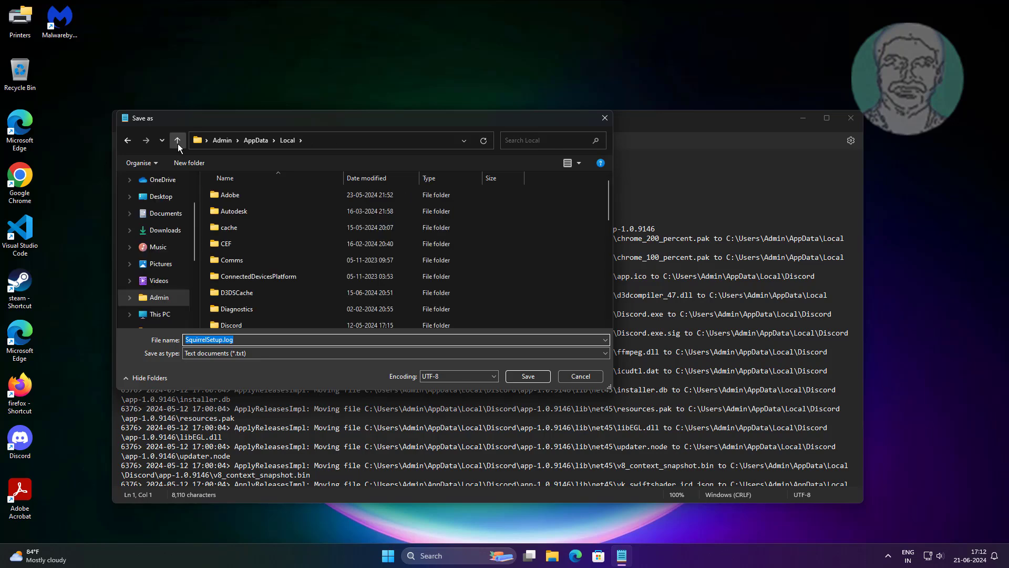
pyautogui.click(178, 141)
pyautogui.click(178, 142)
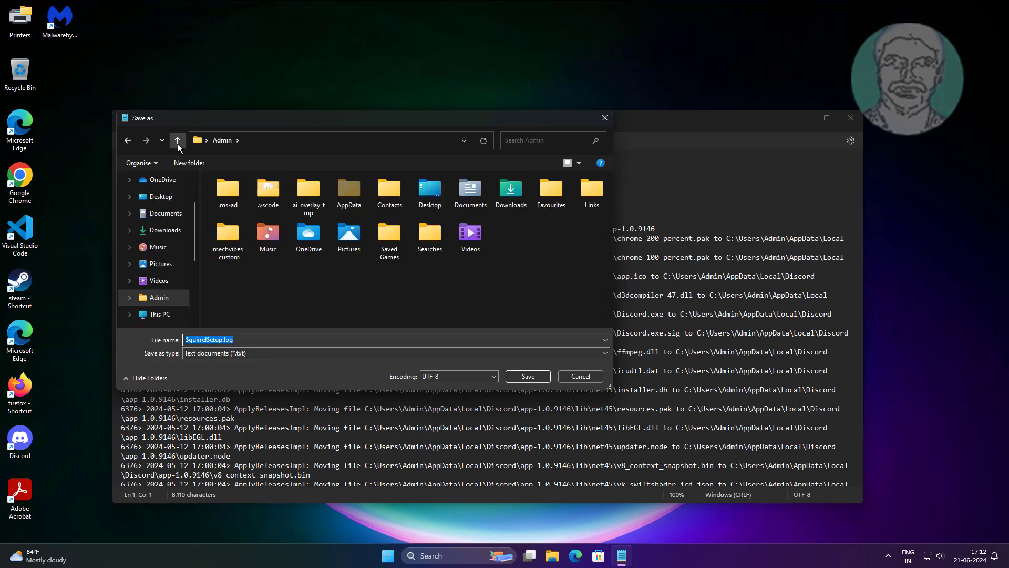
pyautogui.click(178, 142)
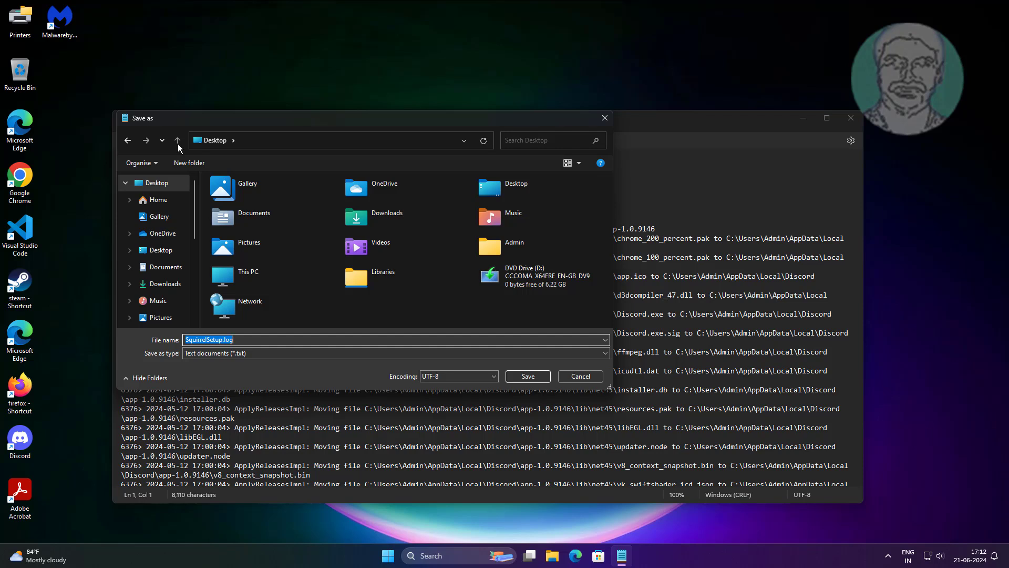
pyautogui.click(158, 204)
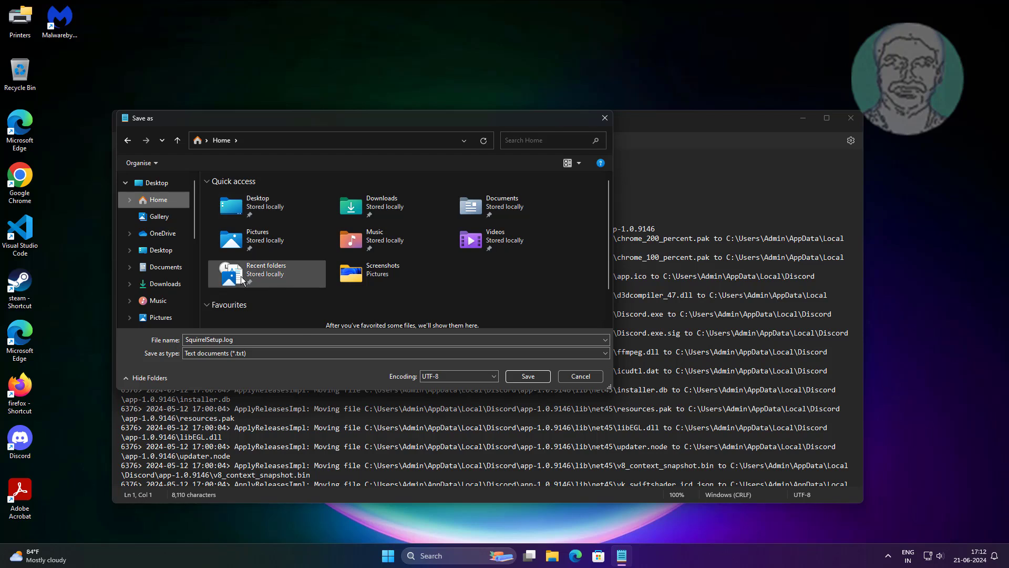
pyautogui.doubleClick(273, 274)
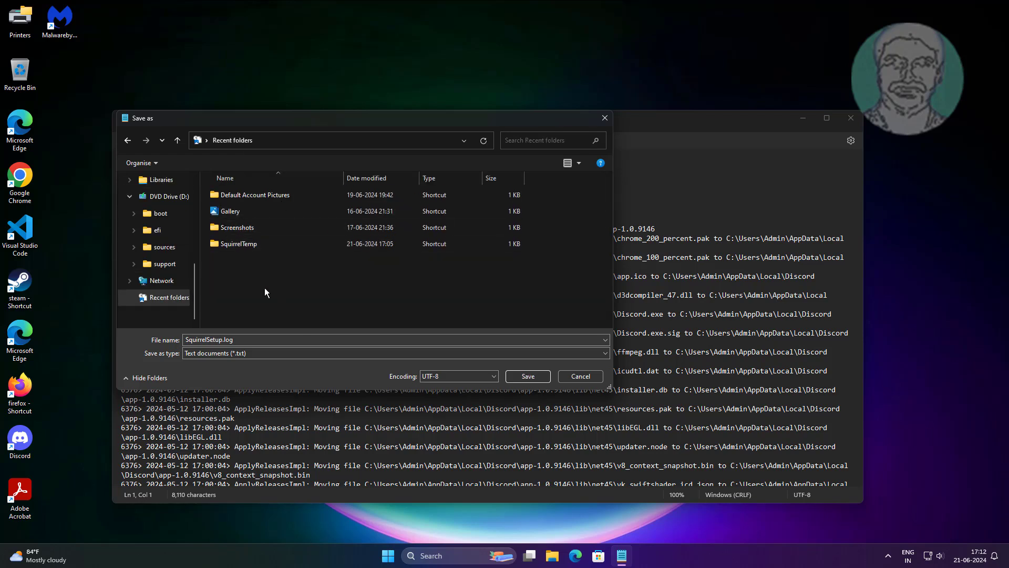
# Step: Cancel saving SquirrelSetup.log and close Notepad
pyautogui.click(594, 378)
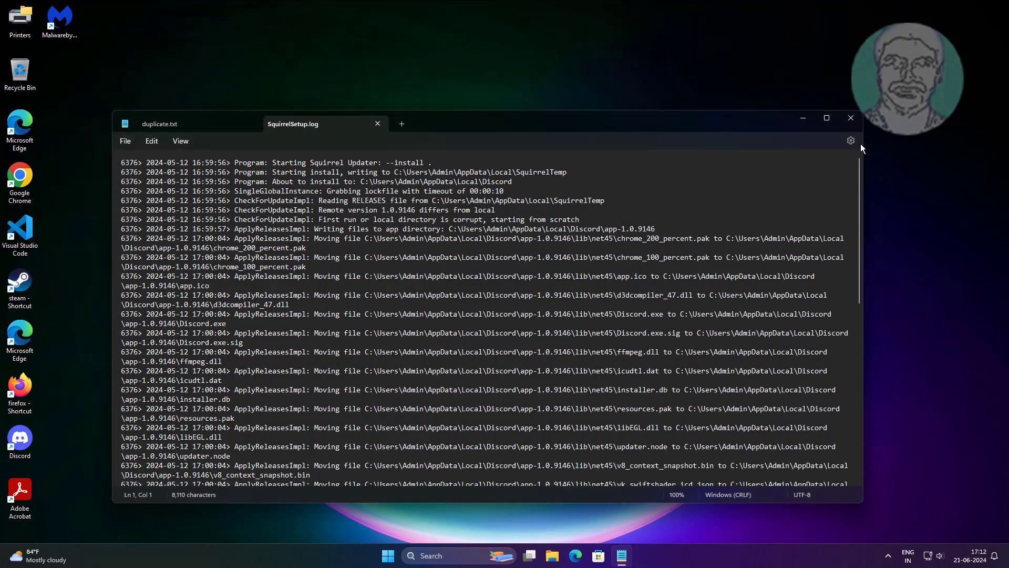
pyautogui.click(851, 118)
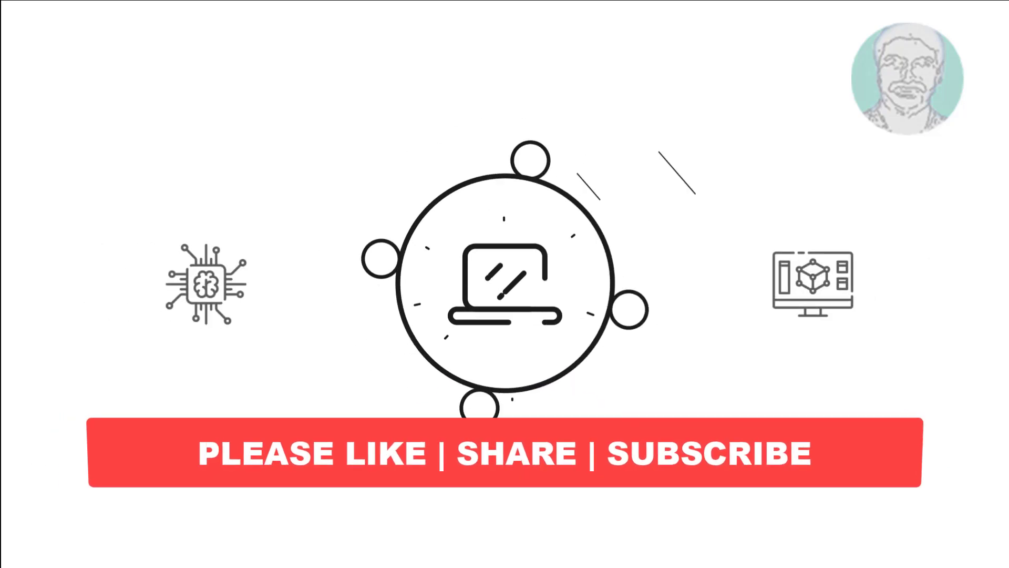